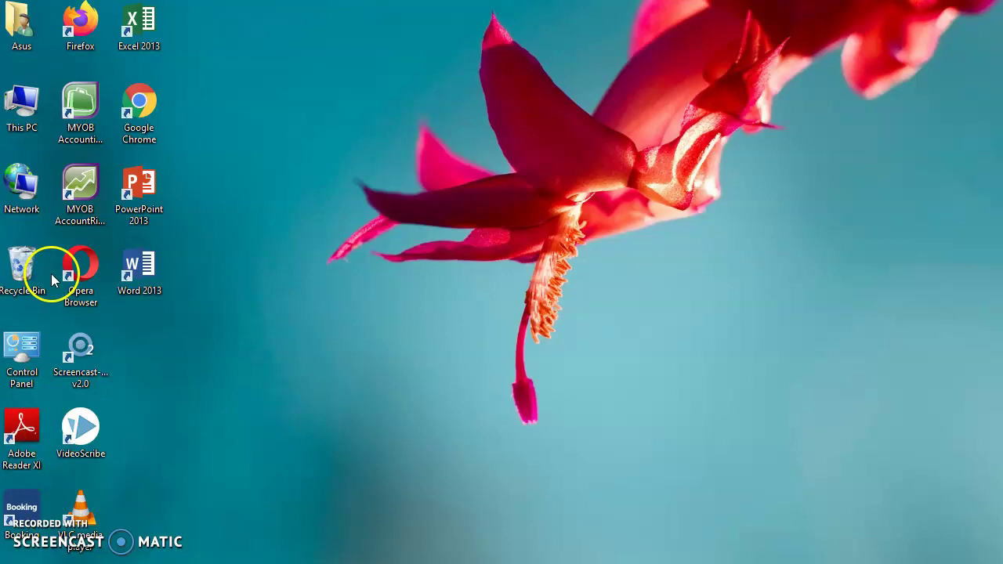
Launch MYOB Accounting, open the company file PT SURYA SEJAHTERA.myo and sign on as Administrator.
click(94, 112)
double_click(94, 111)
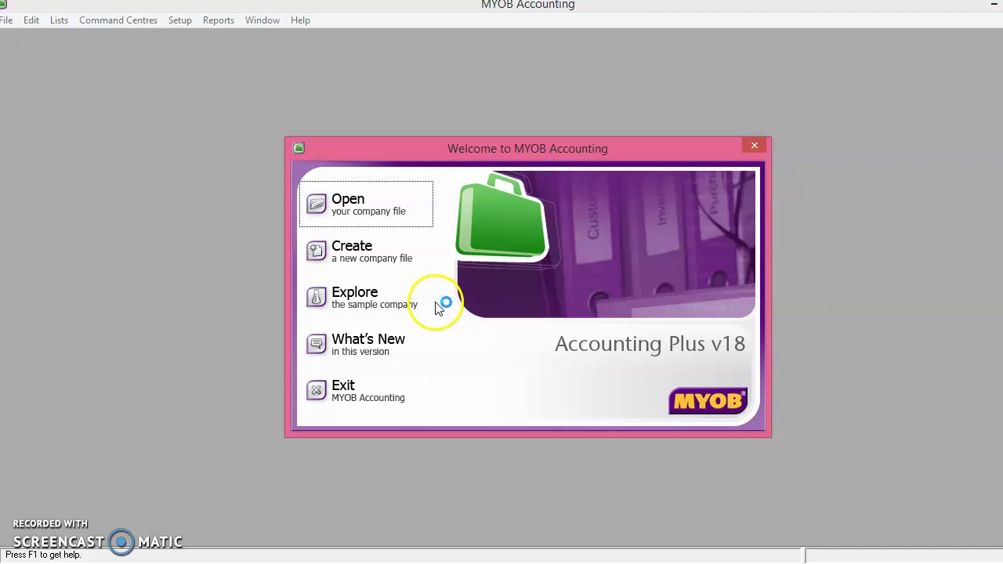
click(399, 205)
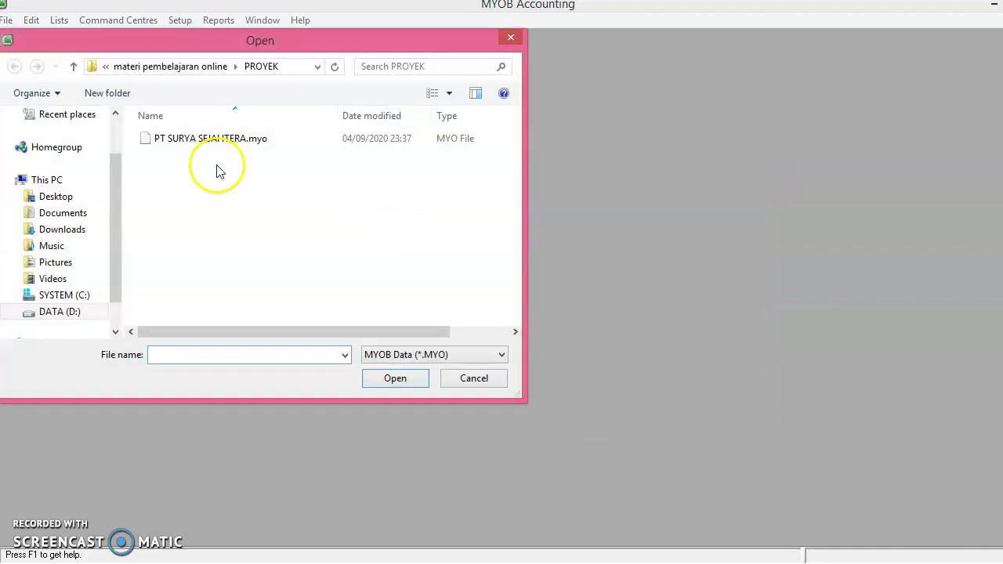
click(210, 148)
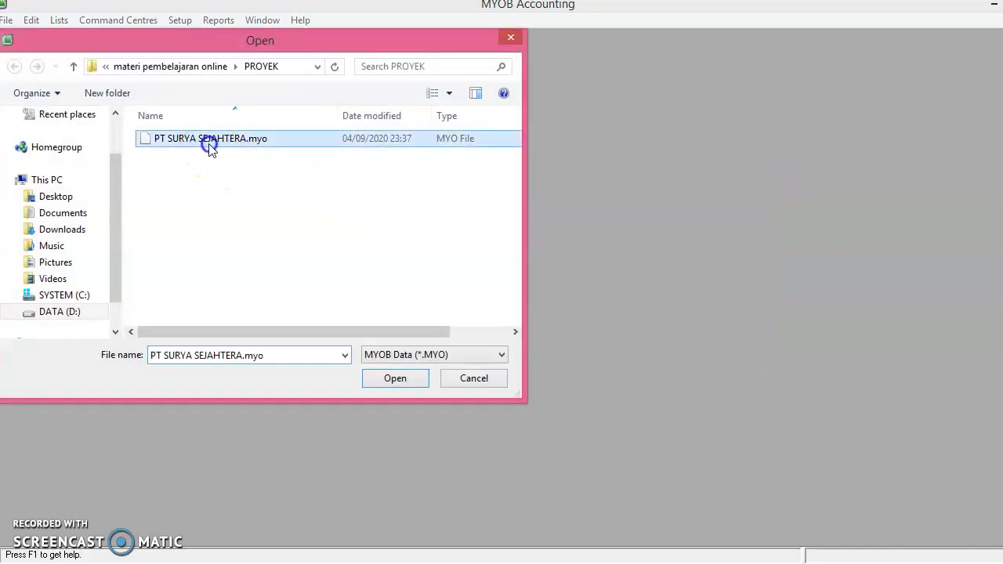
click(395, 379)
click(649, 362)
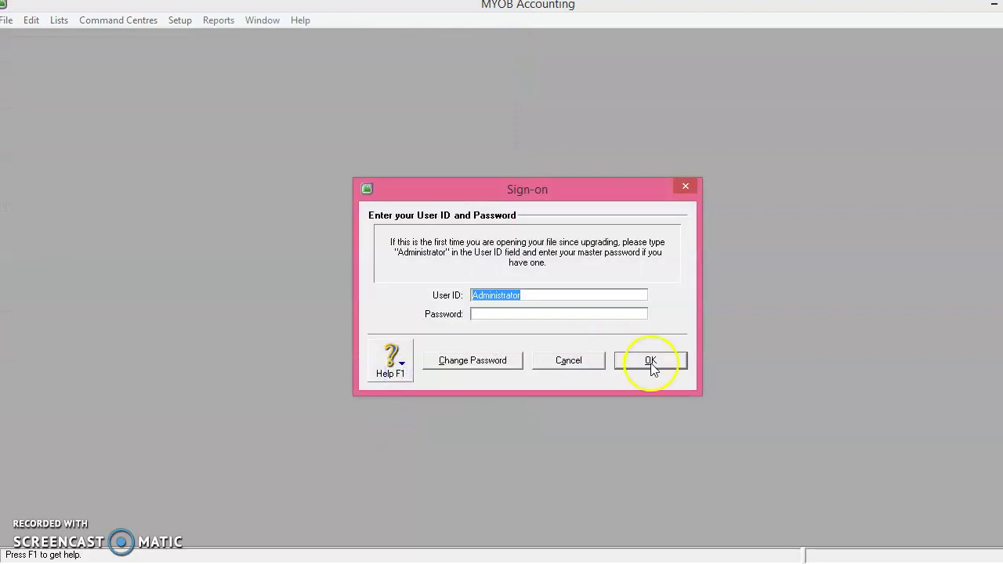
click(571, 409)
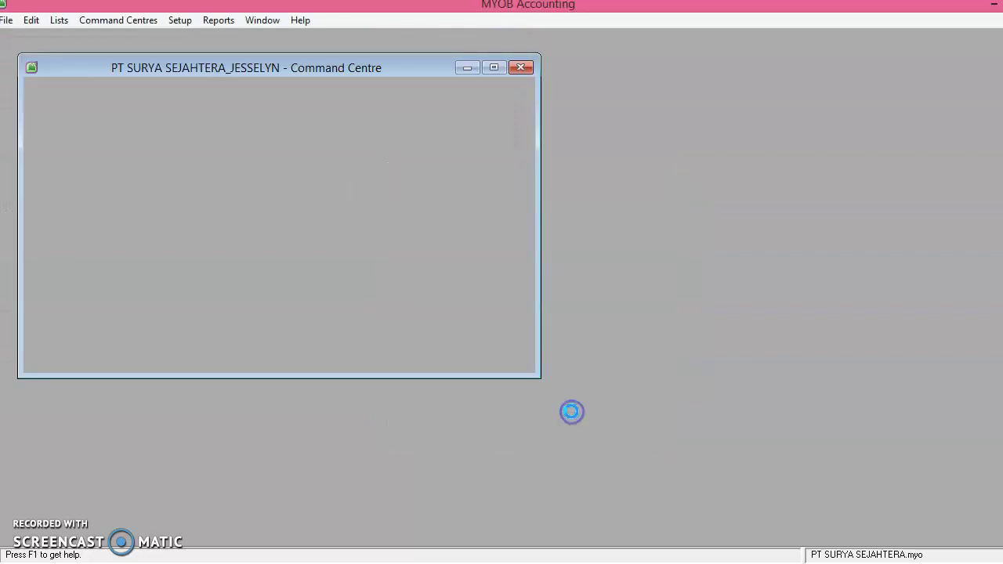
click(102, 239)
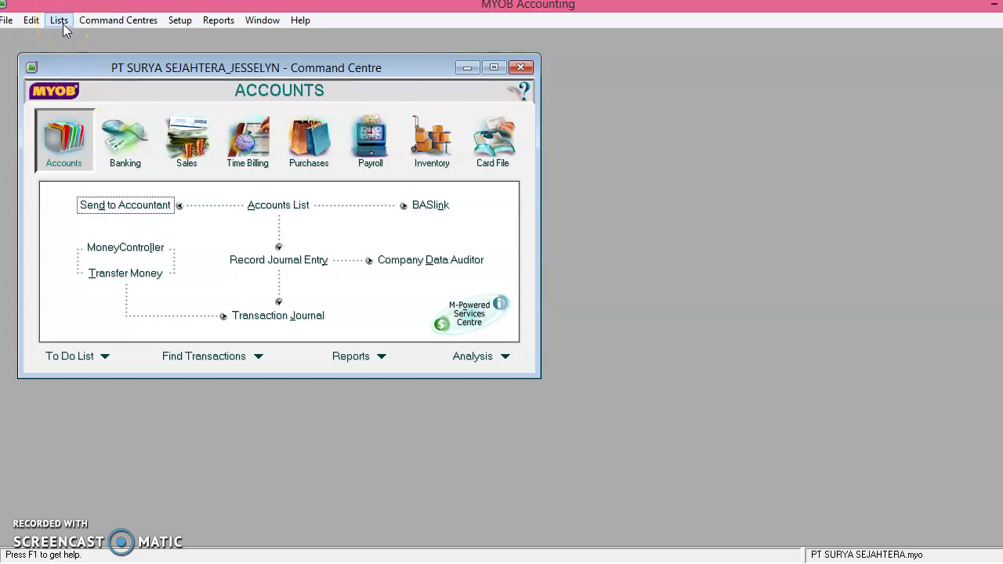
Shorten the company name to PT SURYA SEJAHTERA in the Company Information settings.
click(180, 22)
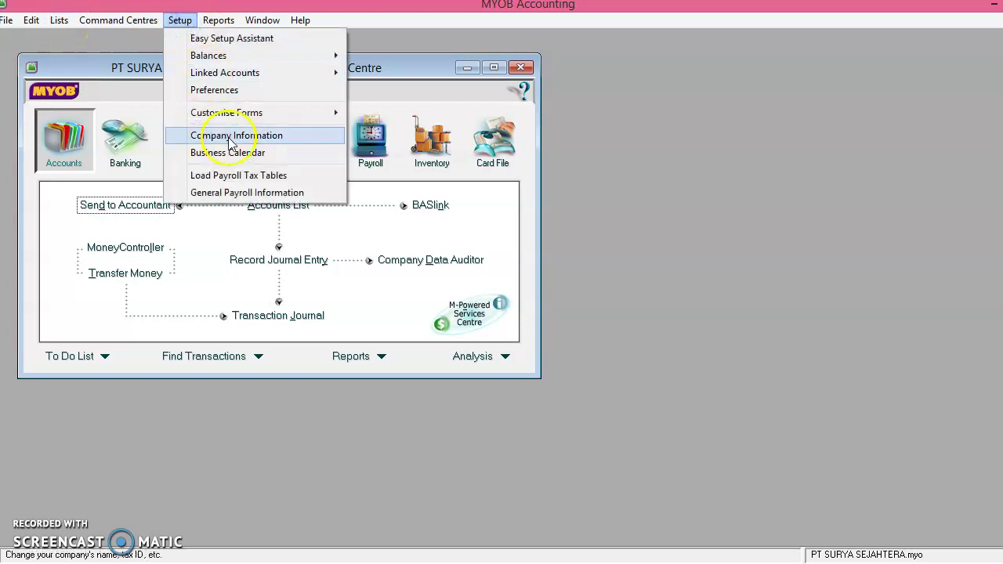
click(229, 139)
drag(306, 174, 263, 174)
key(BackSpace)
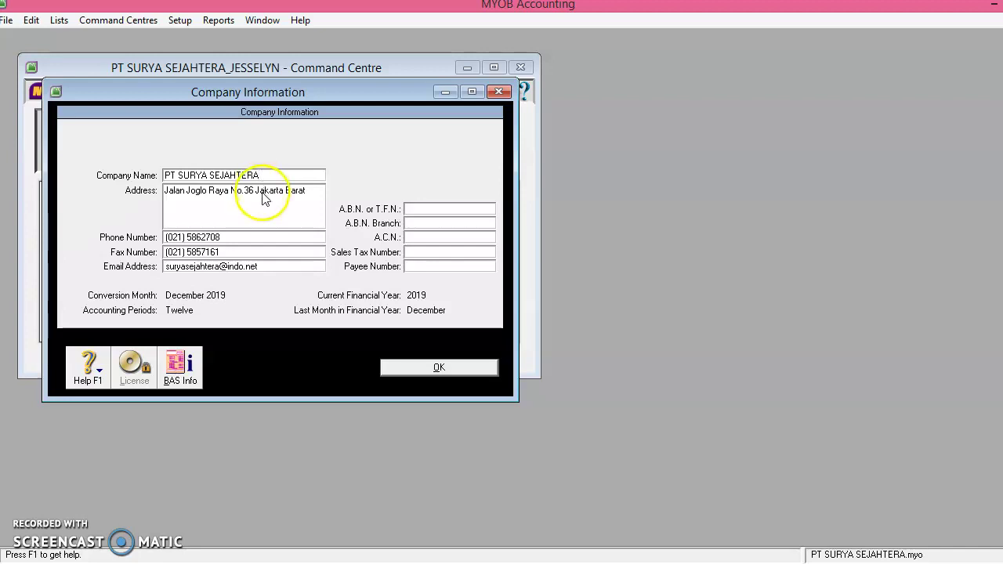
Check the company's address, phone, fax, email and accounting period details, and accept the company information.
click(261, 194)
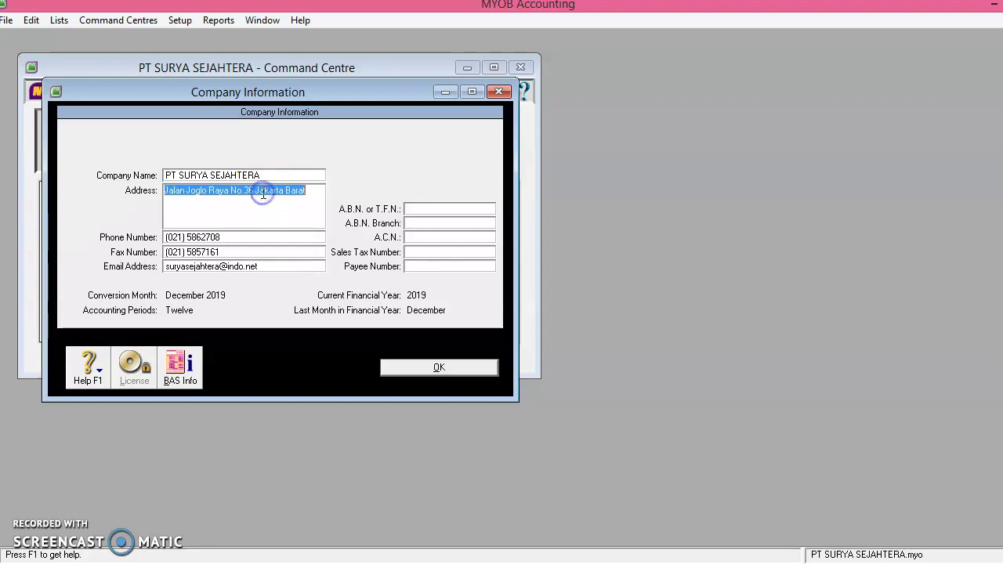
click(242, 237)
click(234, 253)
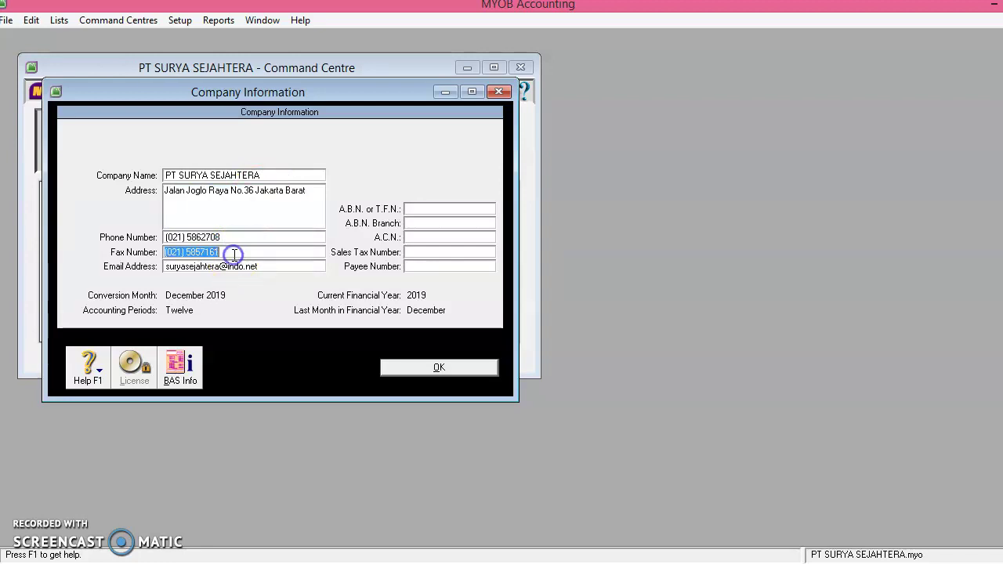
click(235, 264)
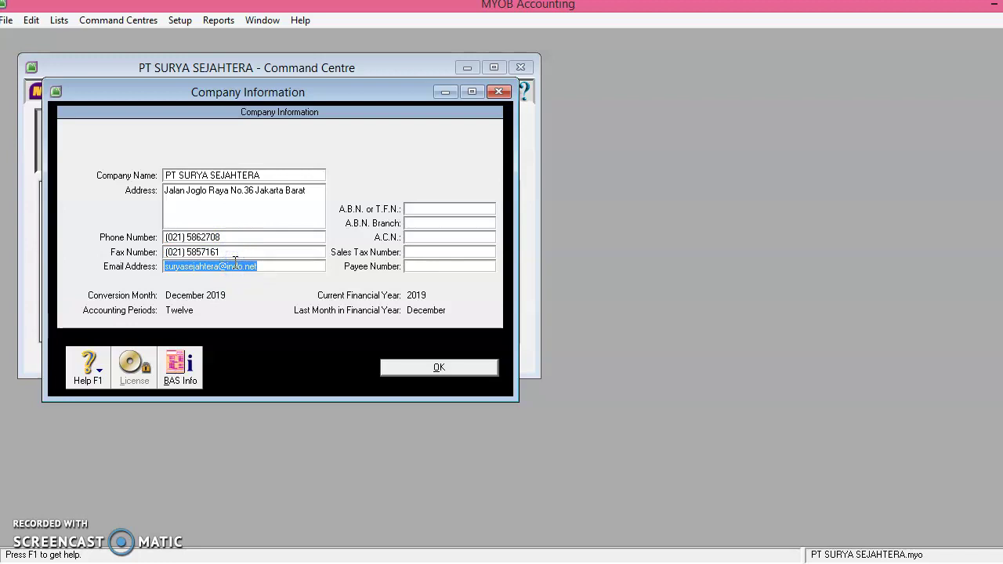
click(249, 265)
click(240, 300)
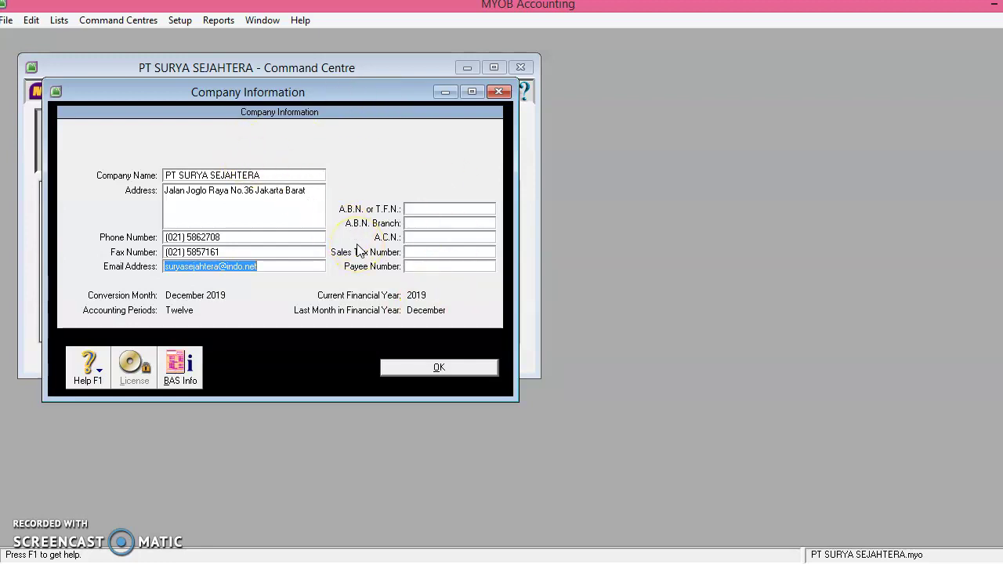
click(406, 367)
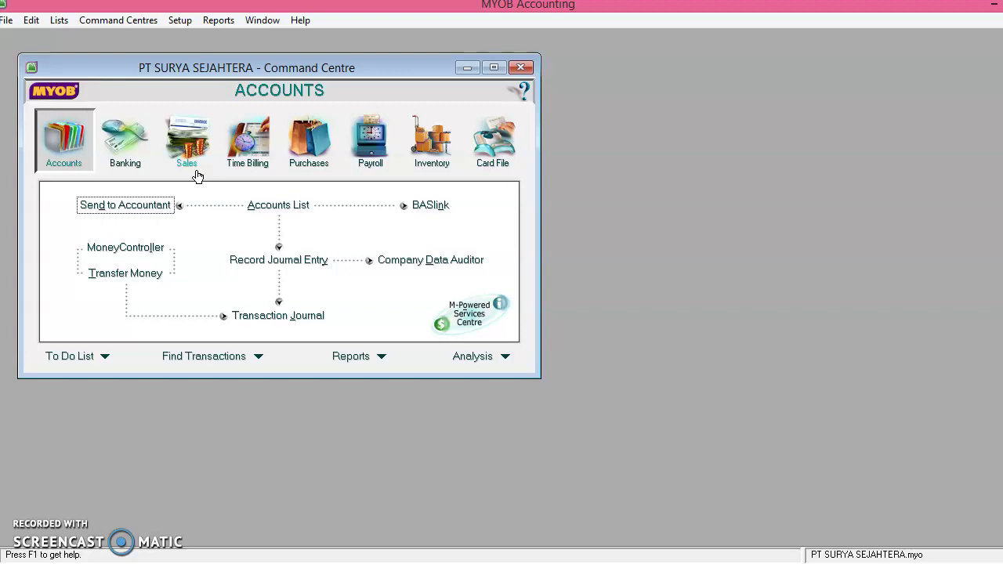
Review the asset and liability accounts in the Accounts List and close the list.
click(258, 207)
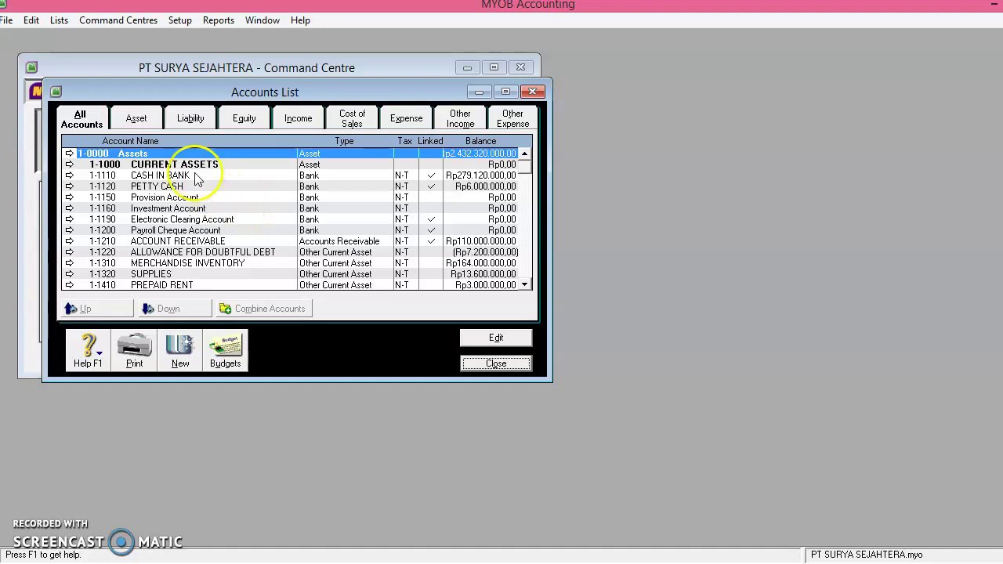
click(142, 120)
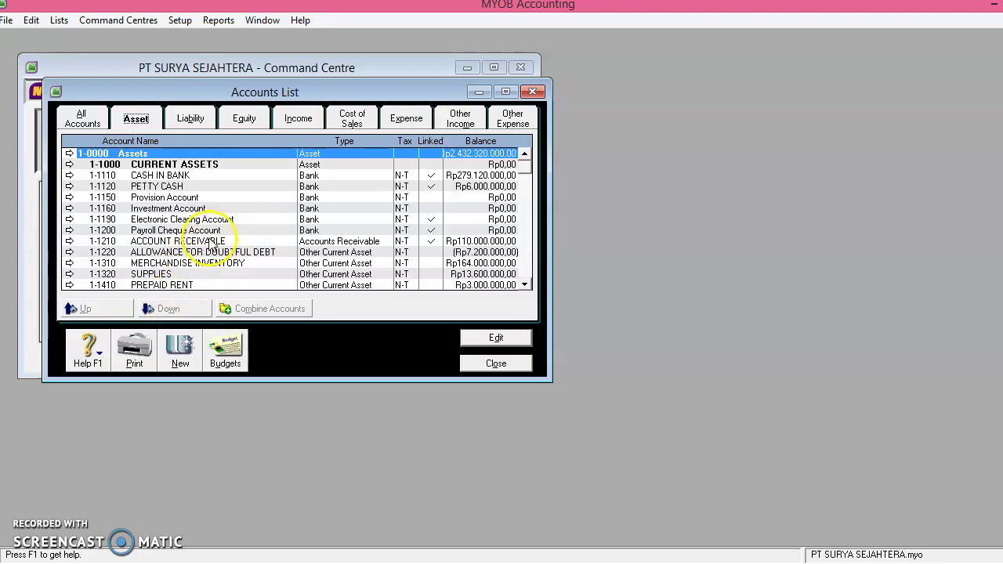
click(191, 119)
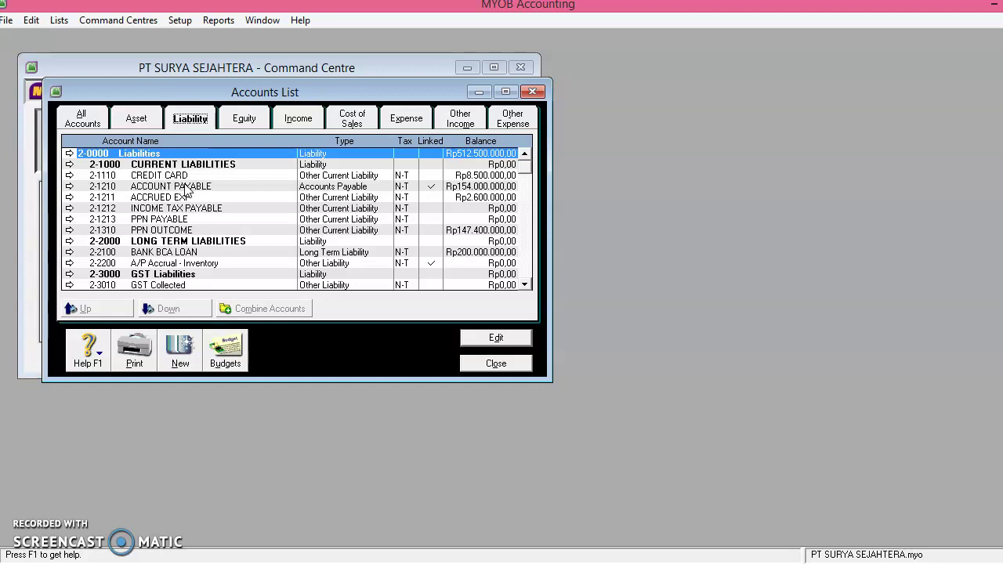
click(497, 364)
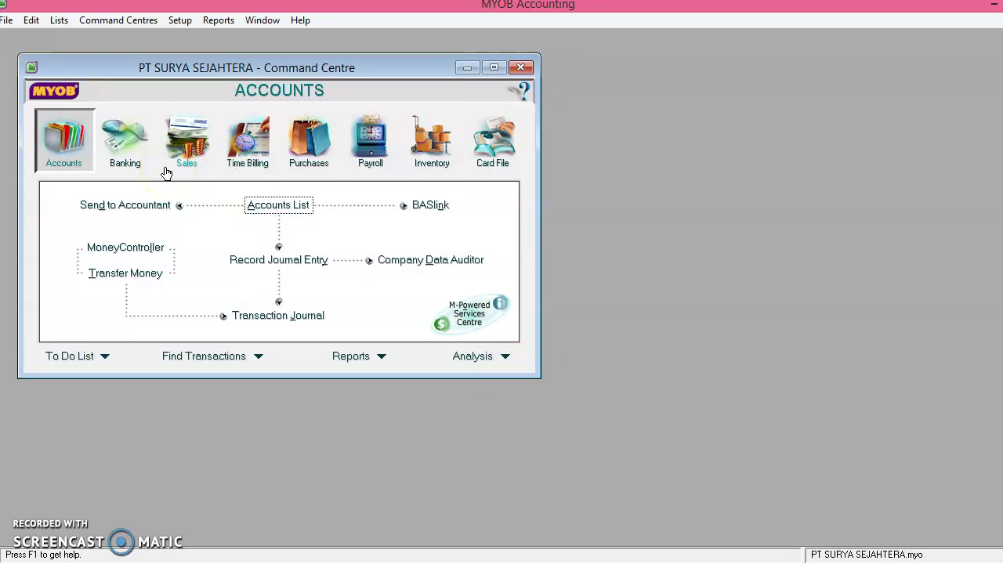
Open the Cards List from the Card File command centre and show only the customer cards.
click(510, 147)
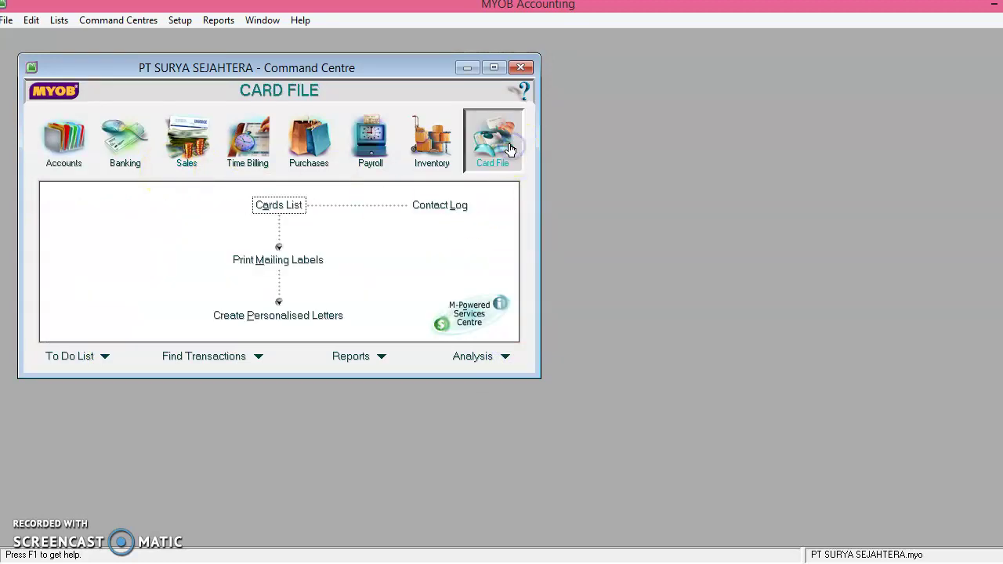
click(281, 208)
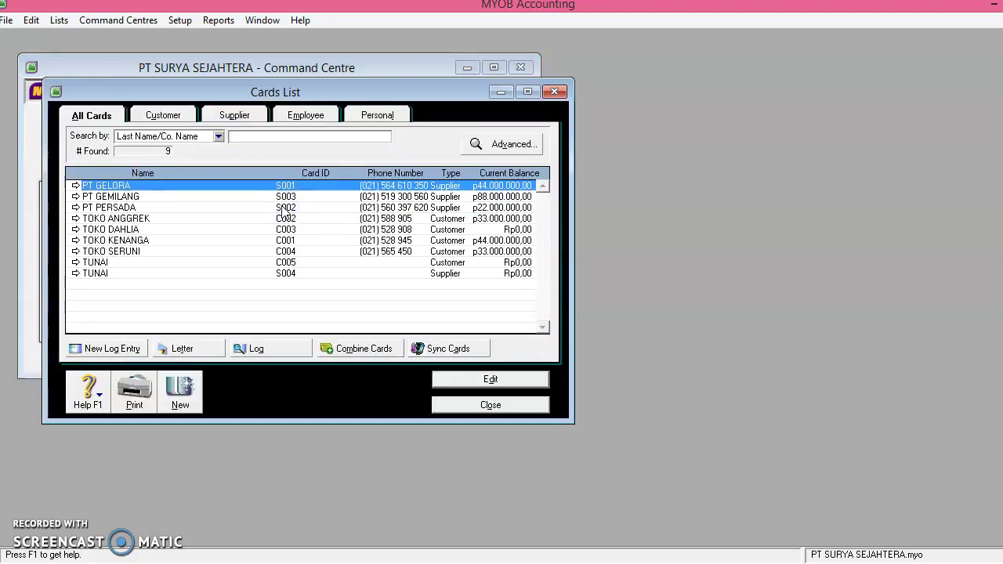
click(172, 116)
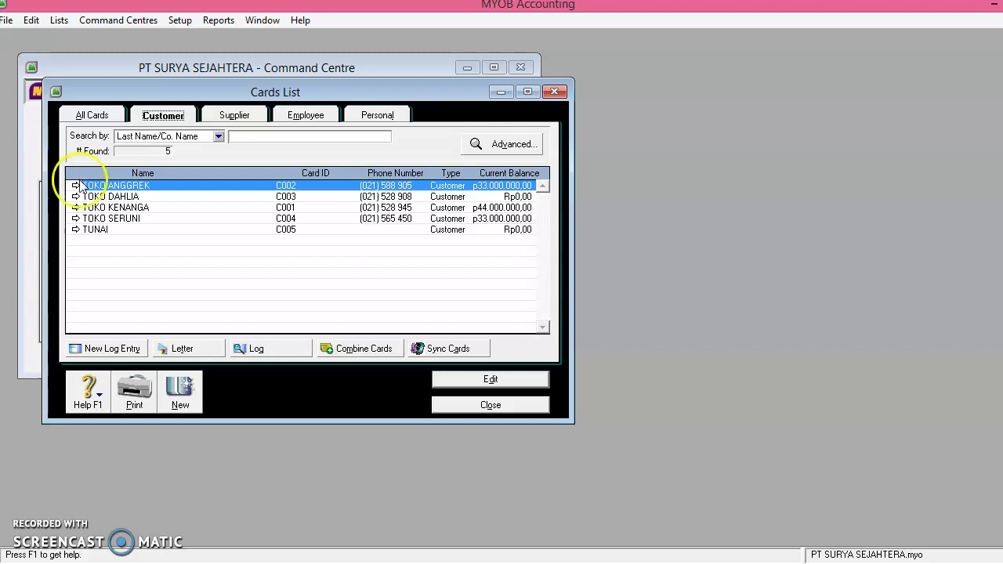
Examine the customer card TUNAI's selling details and payment terms, keep Item as the sale layout, and close the card.
double_click(94, 230)
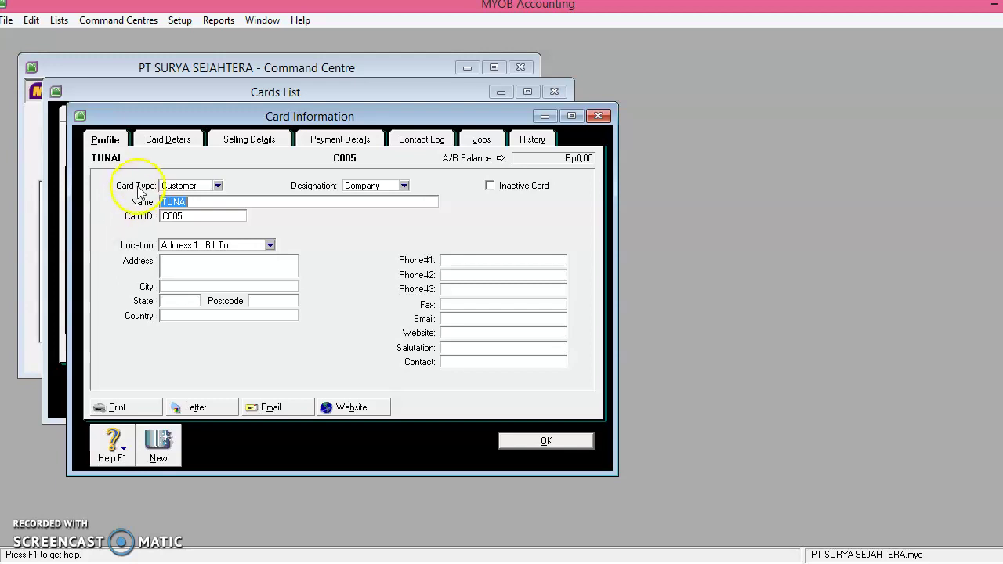
click(171, 140)
click(239, 141)
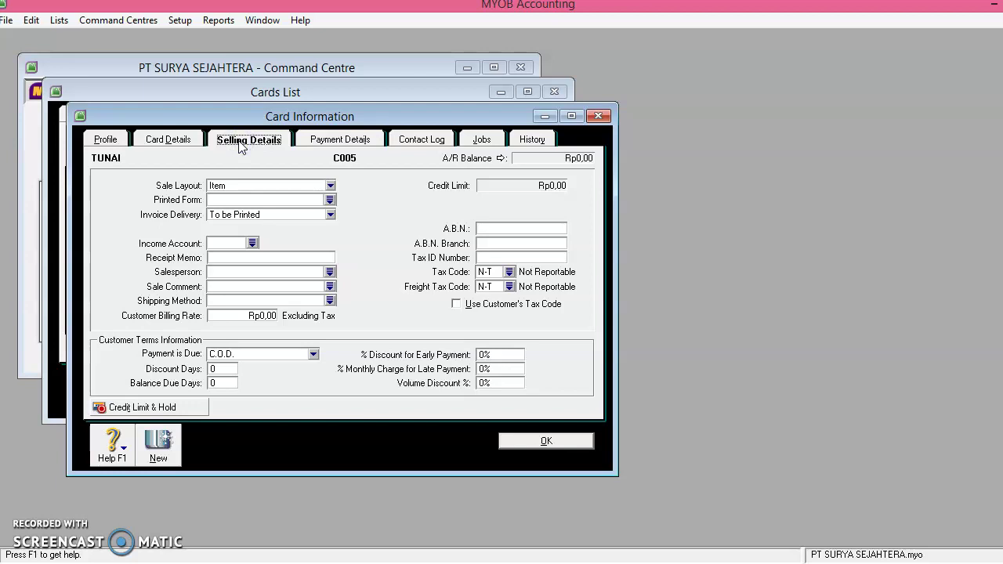
click(332, 186)
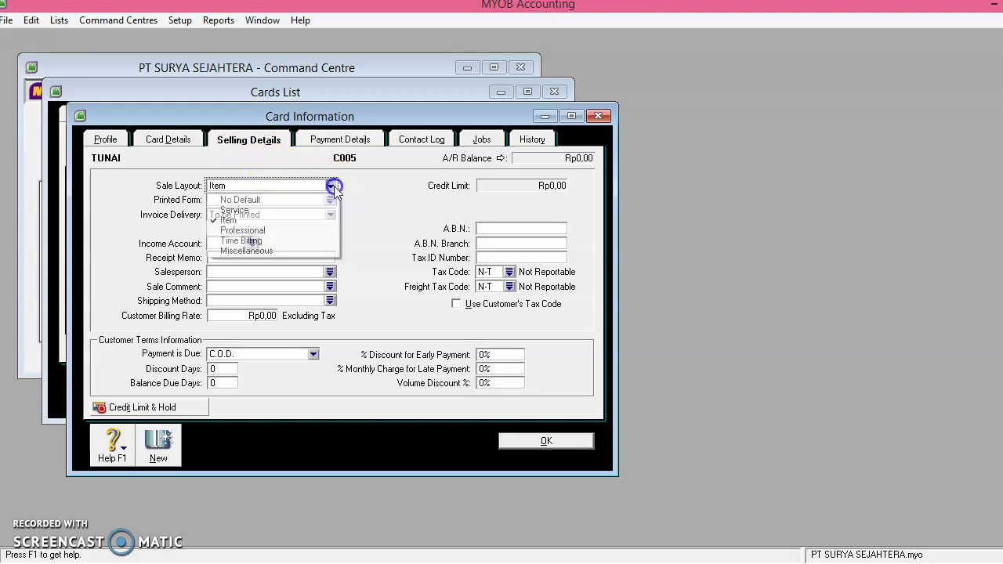
click(270, 221)
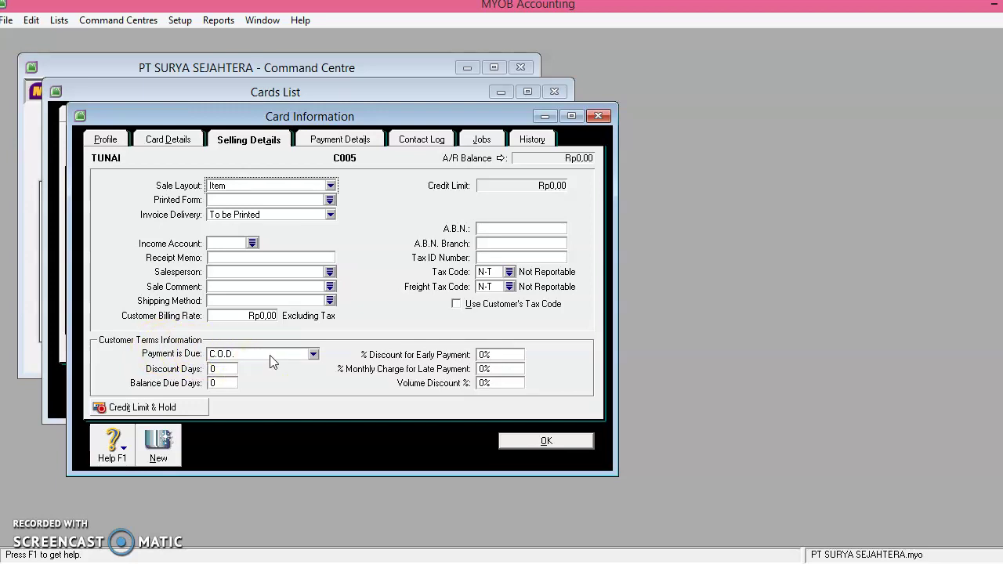
click(546, 441)
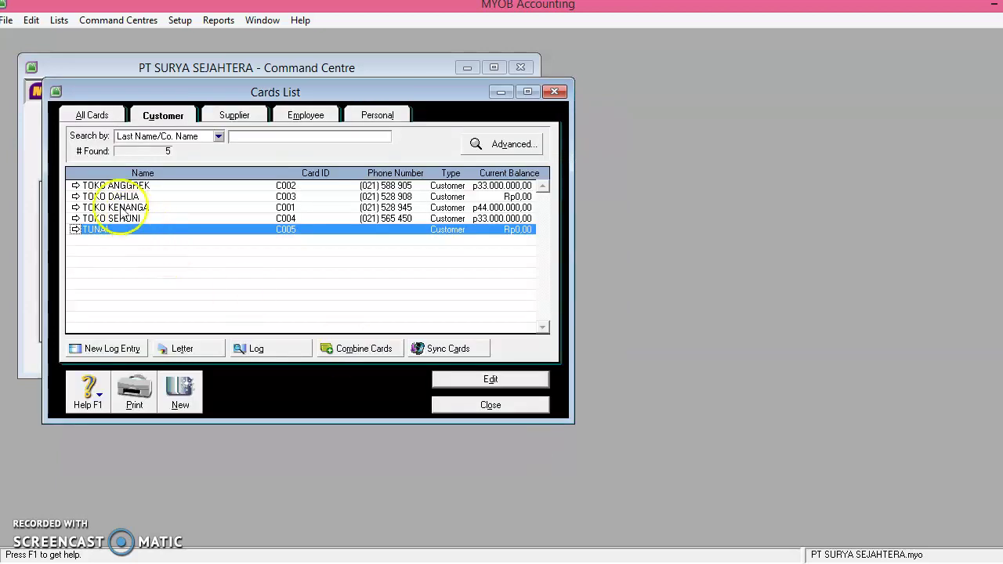
Examine the profile and selling details of the customer card TOKO ANGGREK, including its payment terms, and close it.
click(100, 188)
double_click(99, 188)
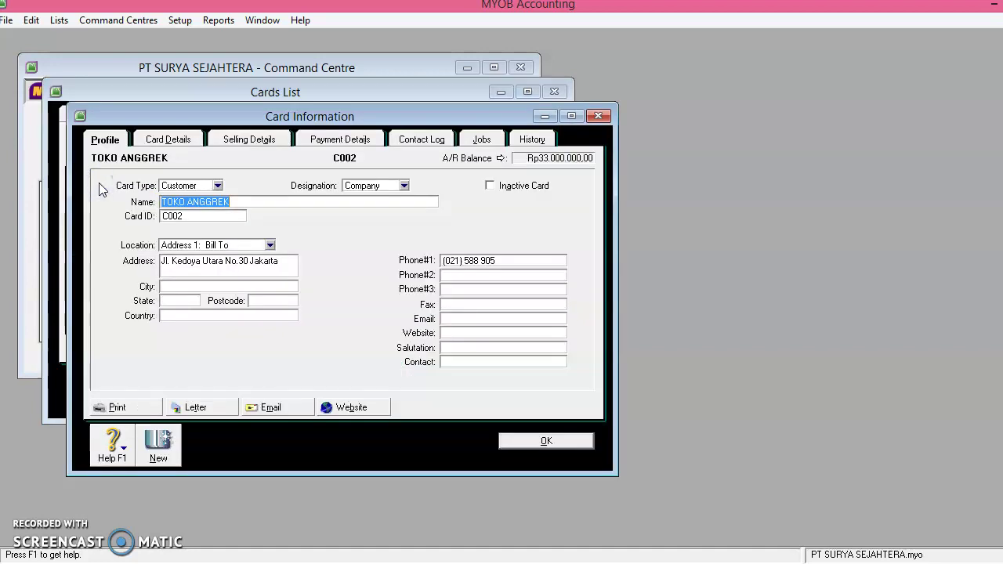
click(226, 139)
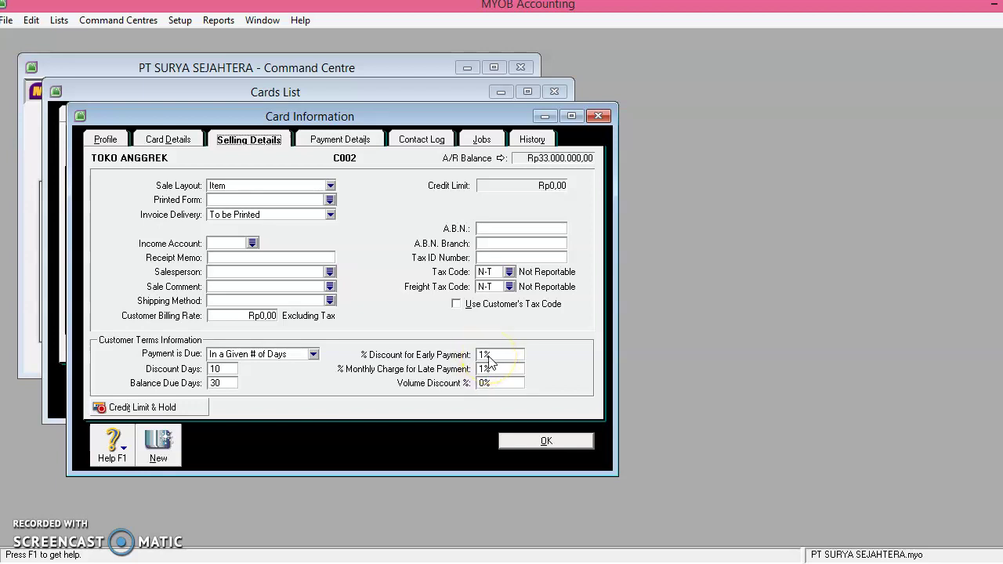
click(521, 440)
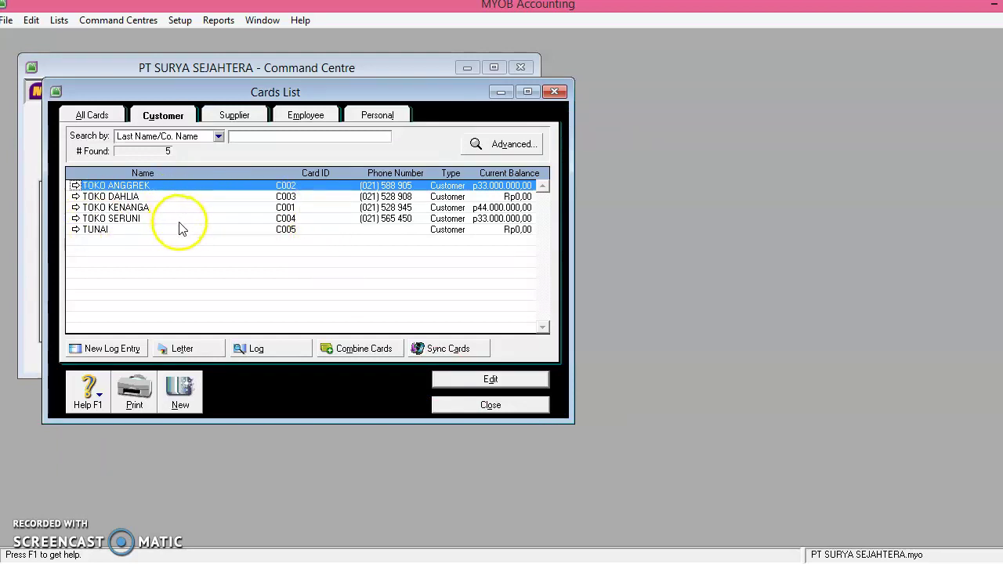
List the supplier cards, examine the buying details of the supplier TUNAI, and close its card.
click(232, 118)
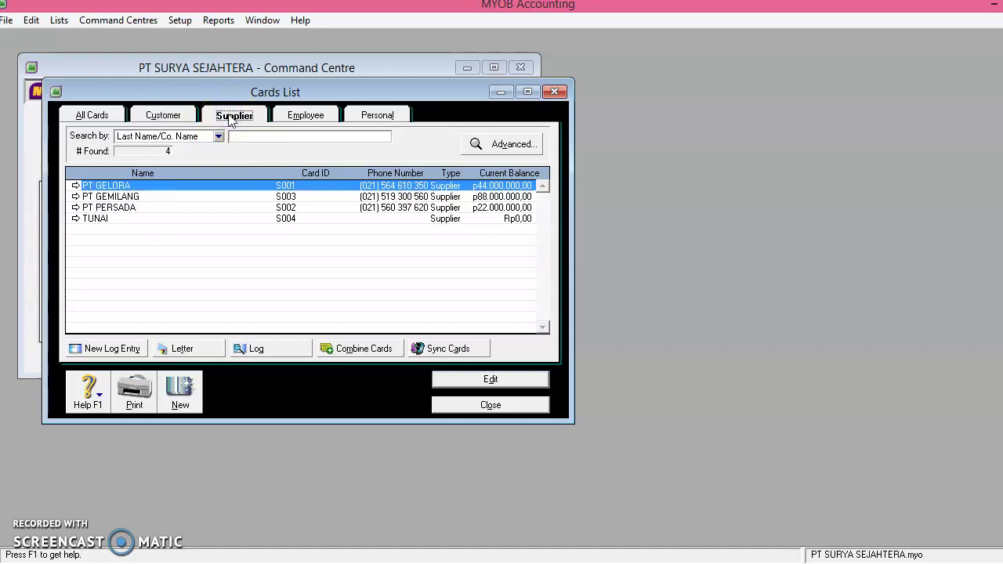
double_click(149, 220)
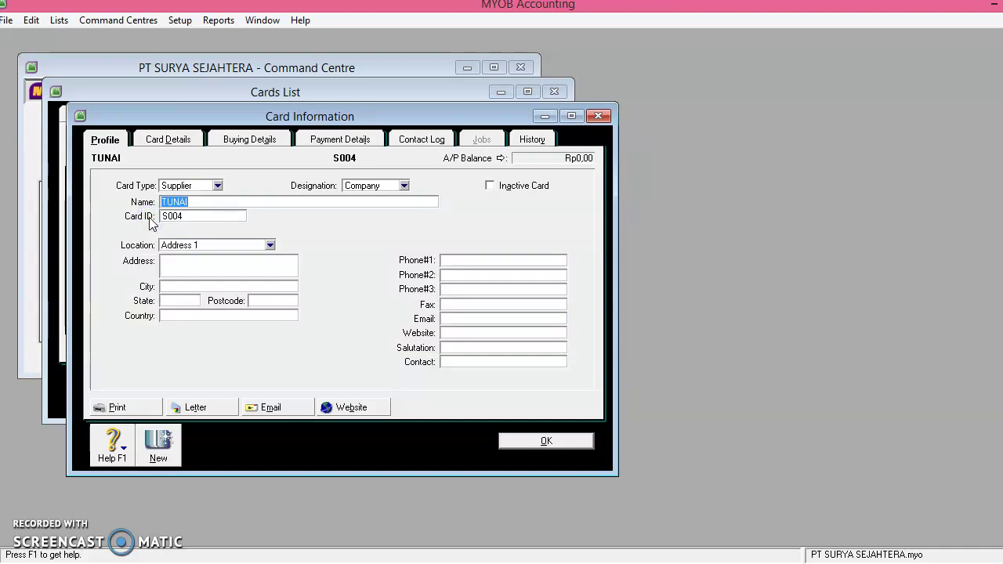
click(228, 139)
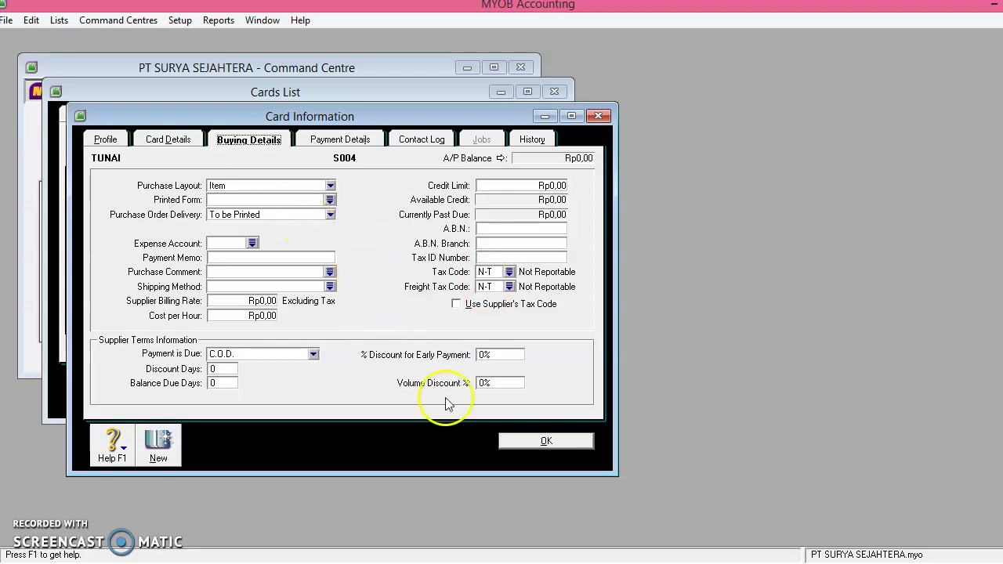
click(505, 441)
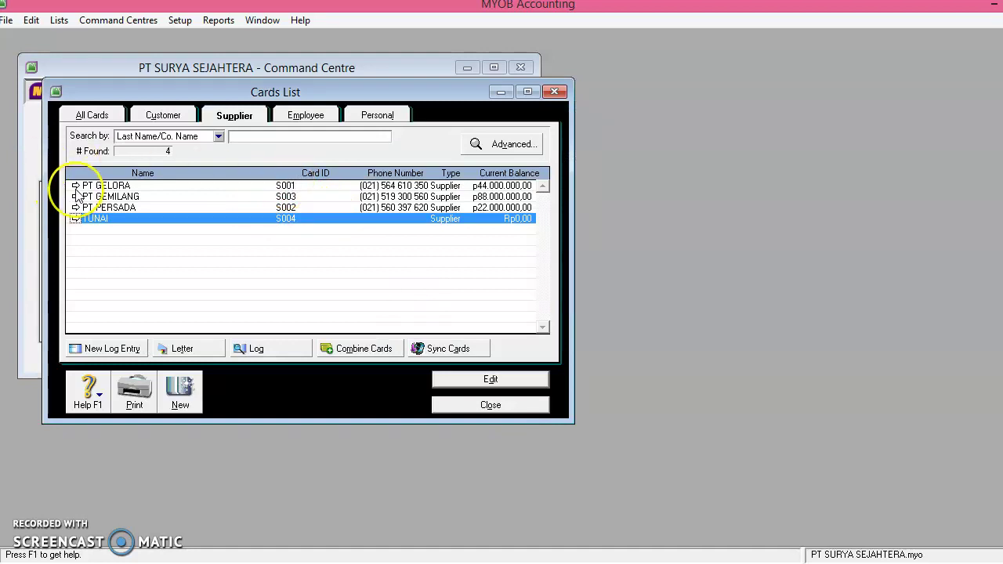
Examine the profile and buying details of the supplier PT GELORA, including its discount days and other payment terms.
click(75, 188)
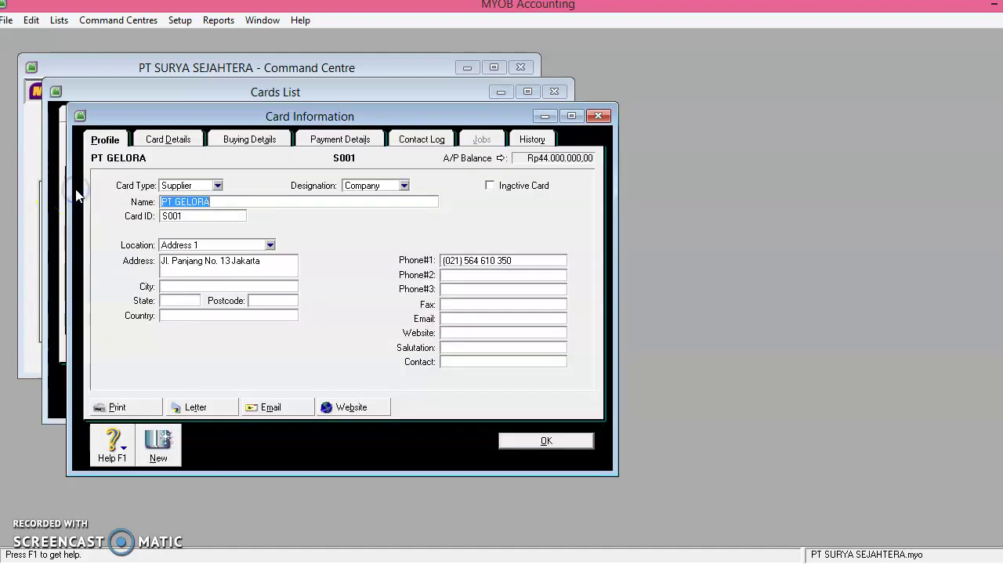
click(227, 140)
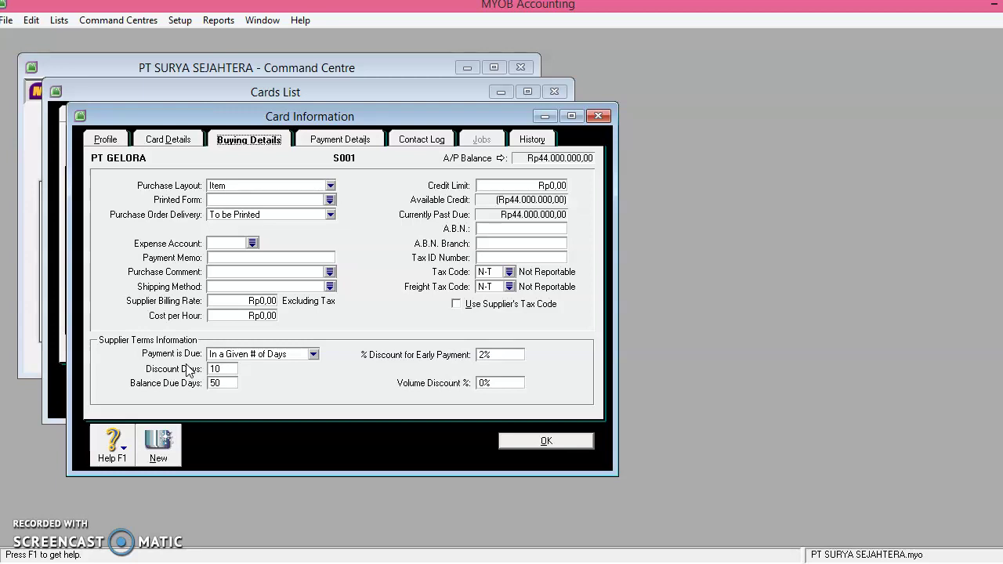
click(215, 373)
click(199, 373)
click(223, 373)
click(279, 373)
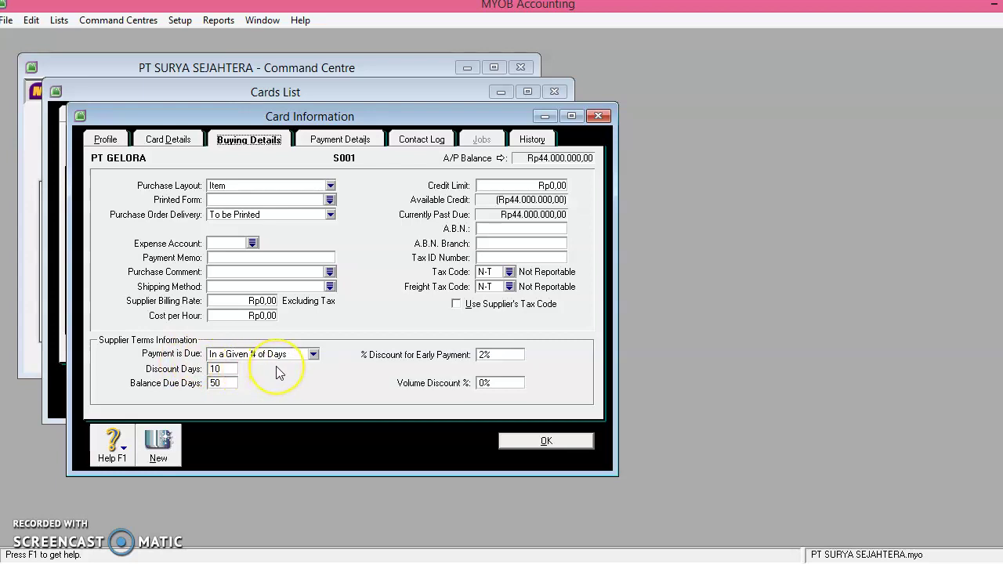
Examine PT GELORA's discount days, balance due days and early payment discount, then close the card and the cards list.
click(74, 353)
click(223, 368)
click(223, 384)
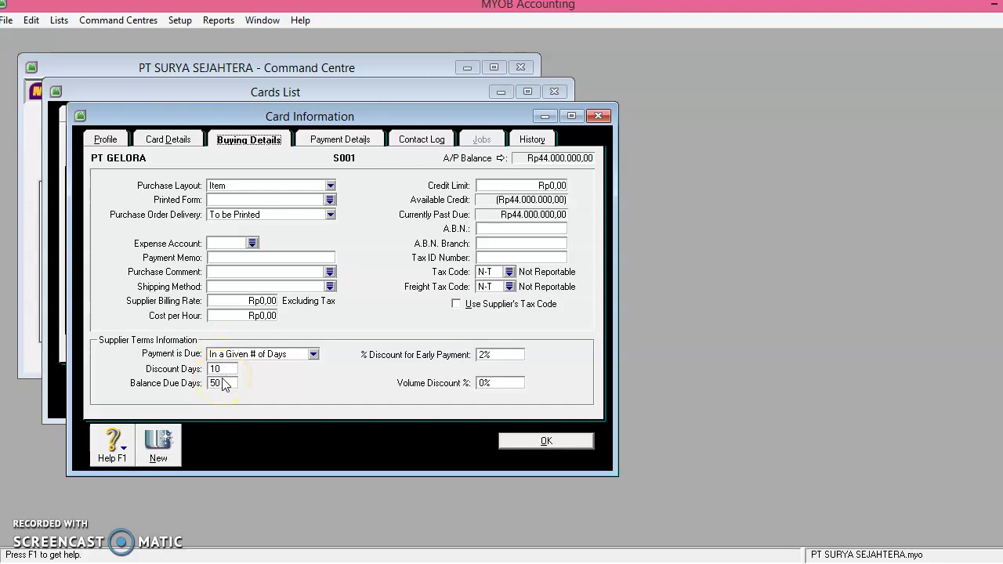
click(483, 355)
click(527, 441)
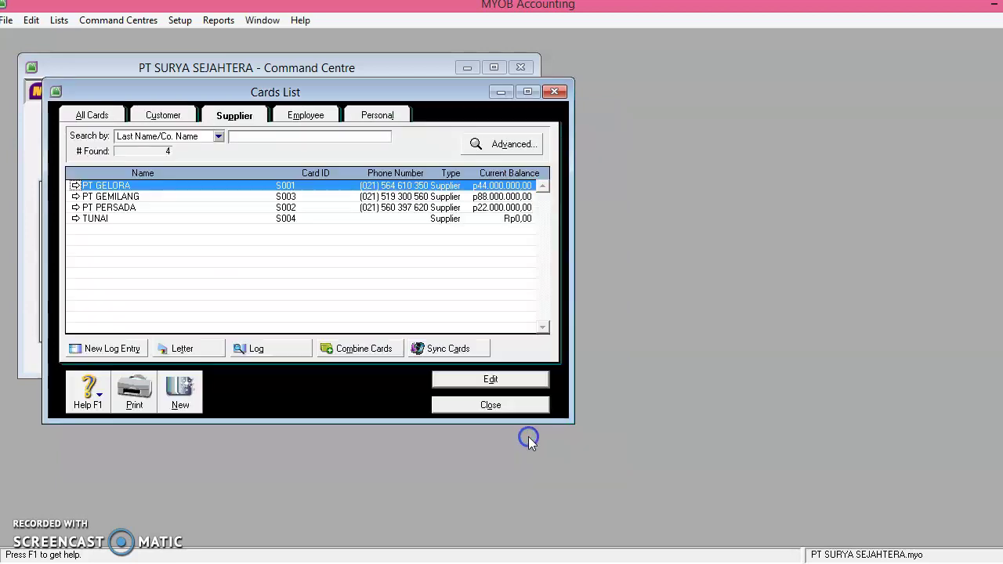
click(522, 409)
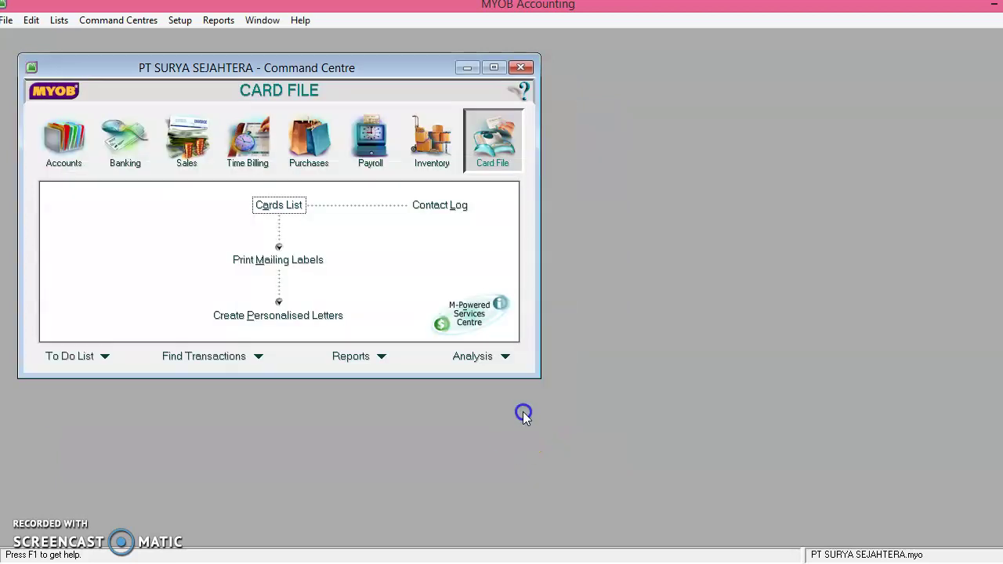
Open the inventory items list and examine the items with their quantities on hand.
click(159, 227)
click(409, 225)
click(433, 149)
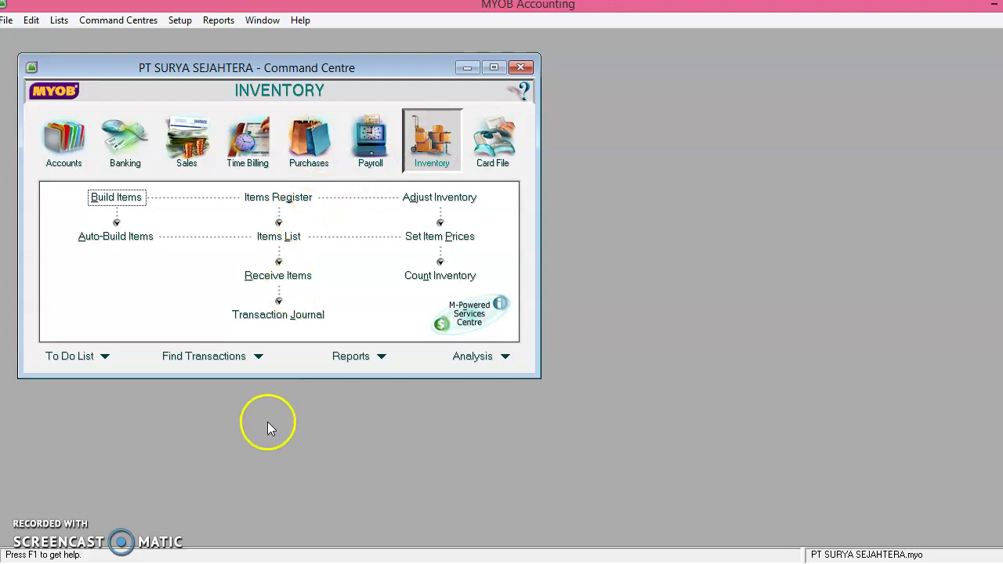
click(280, 235)
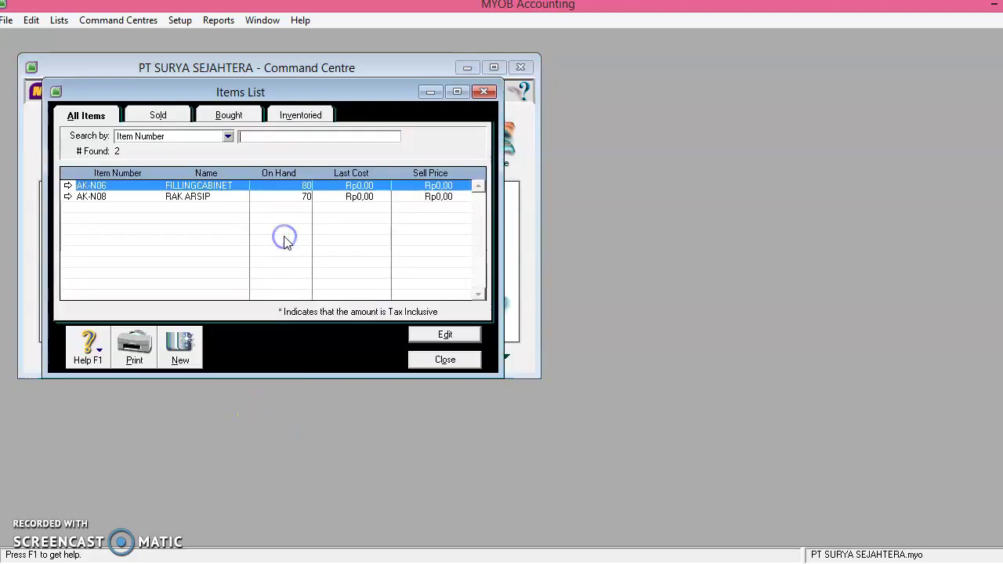
click(189, 218)
click(183, 264)
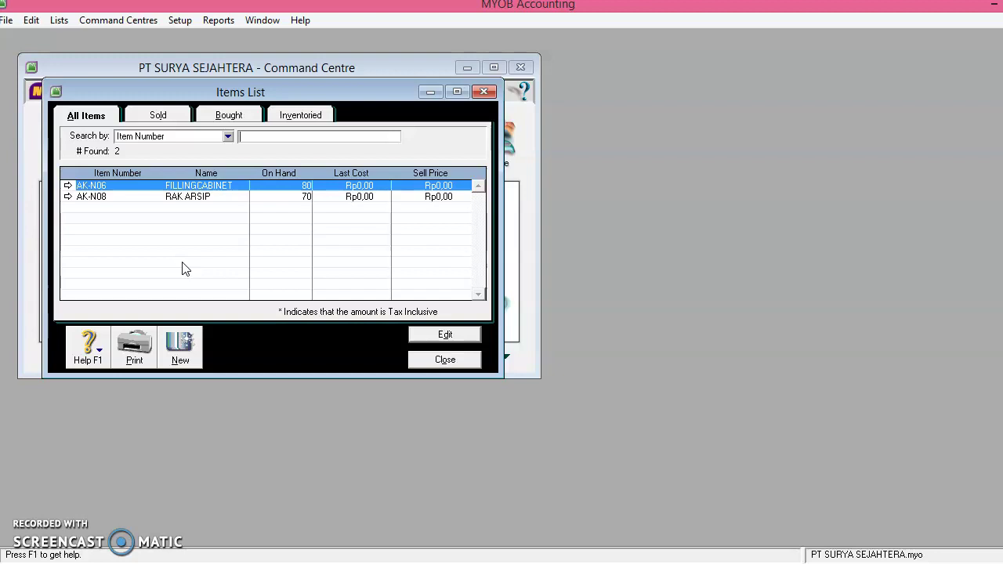
Create an item numbered TTT with the name CBBB and mark it as bought, sold and inventoried.
click(165, 359)
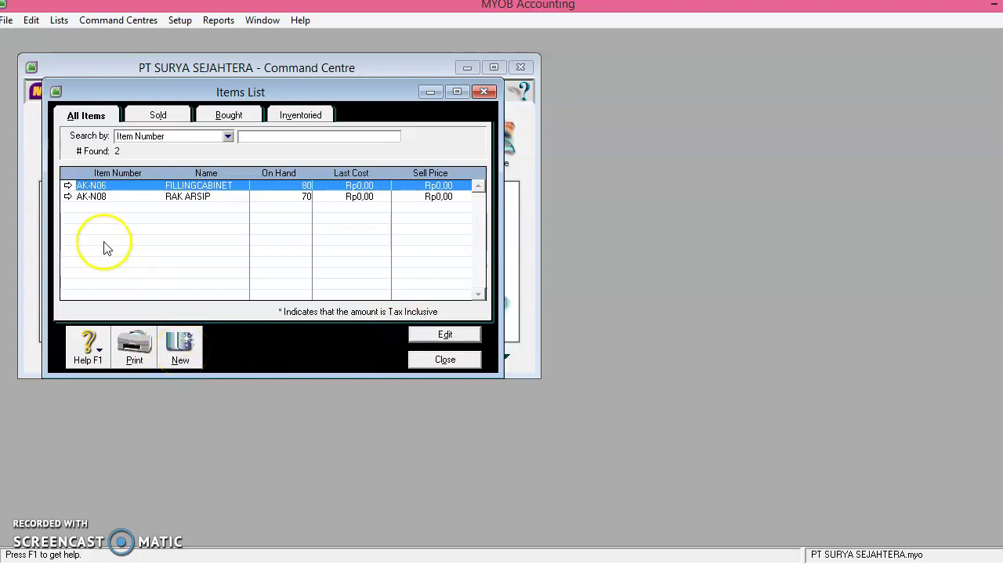
click(179, 360)
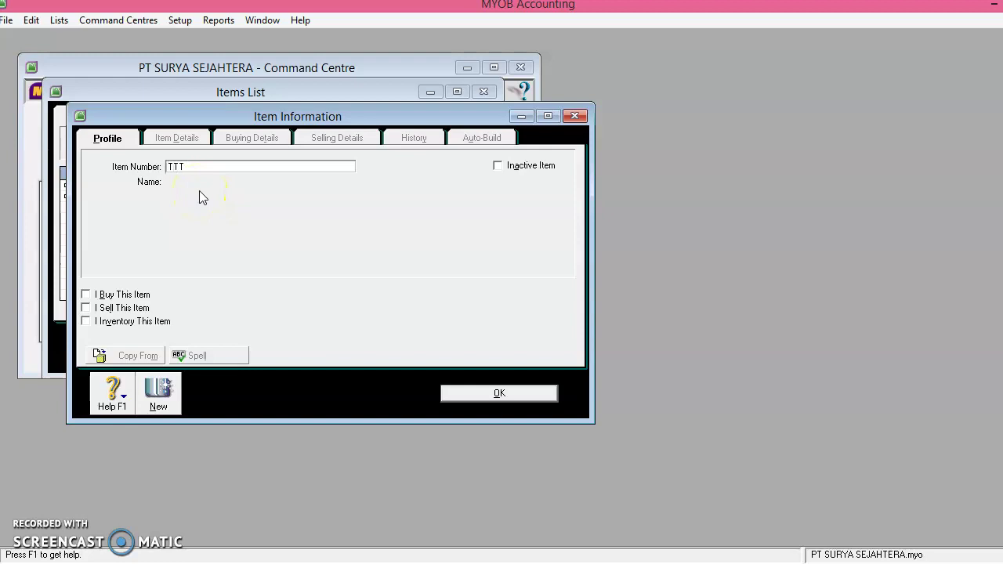
key(Tab)
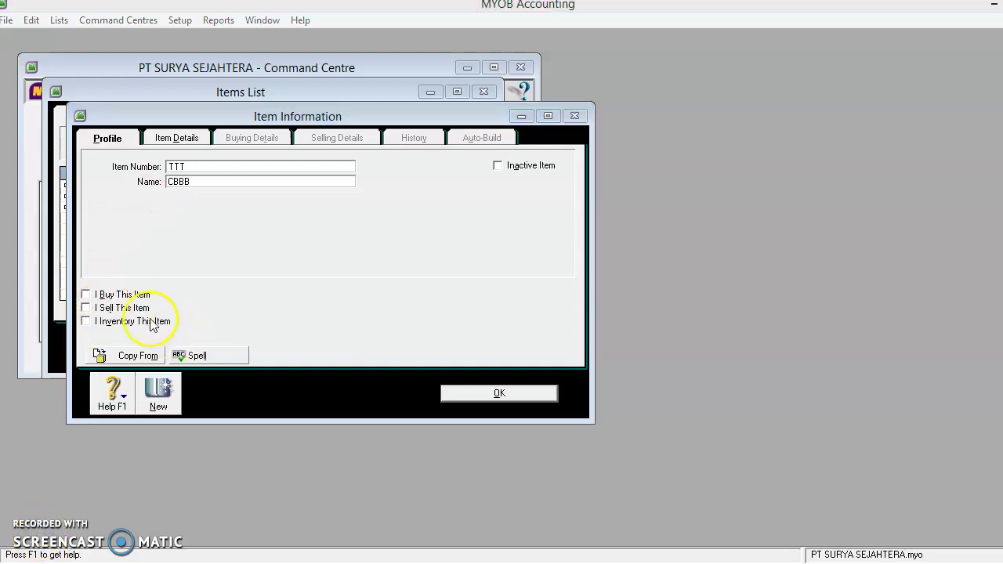
click(86, 295)
click(86, 308)
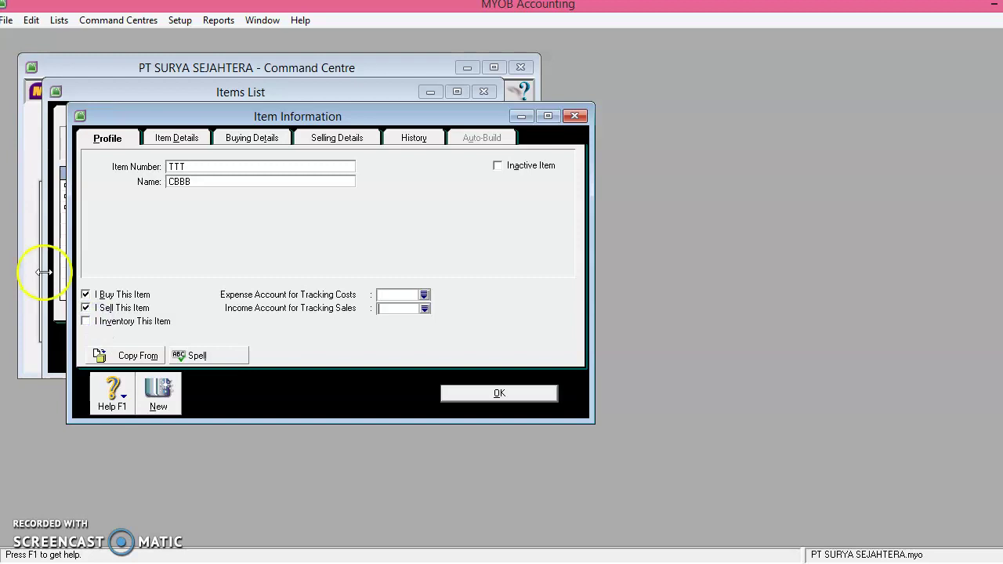
click(86, 321)
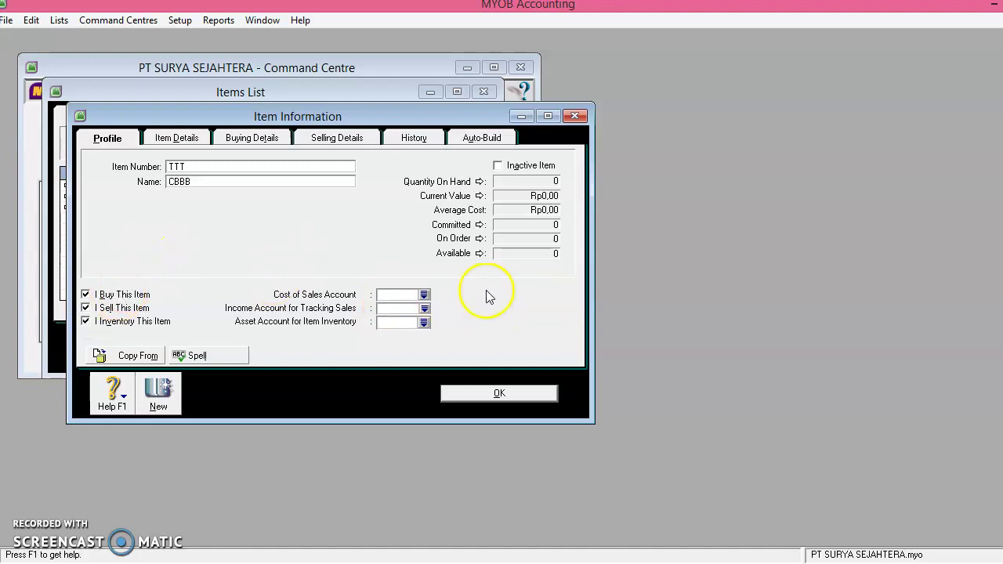
Assign item TTT the cost of sales account 5-1100 COGS, income account 4-1100 and inventory asset account 1-1310 MERCHANDISE INVENTORY.
click(424, 295)
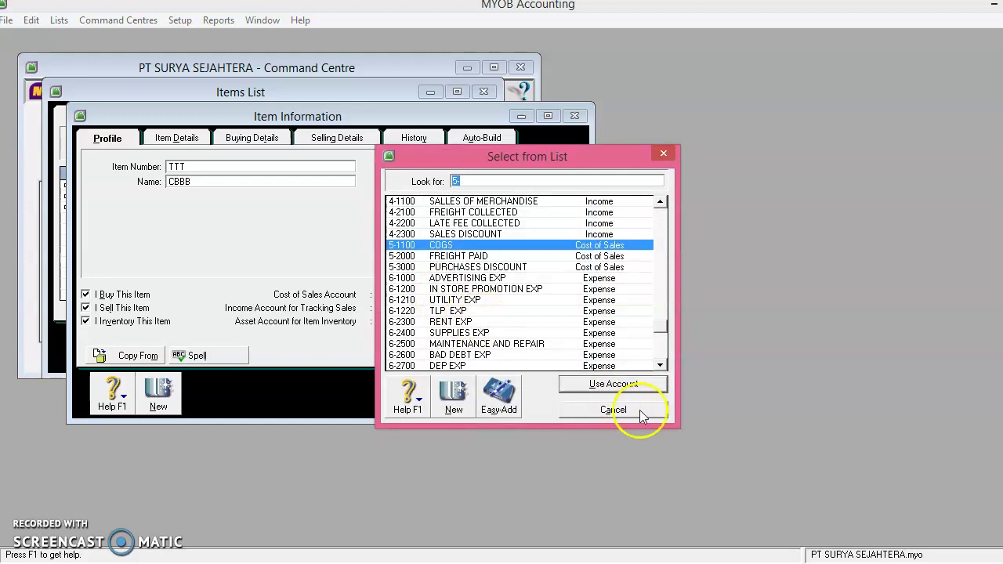
click(636, 384)
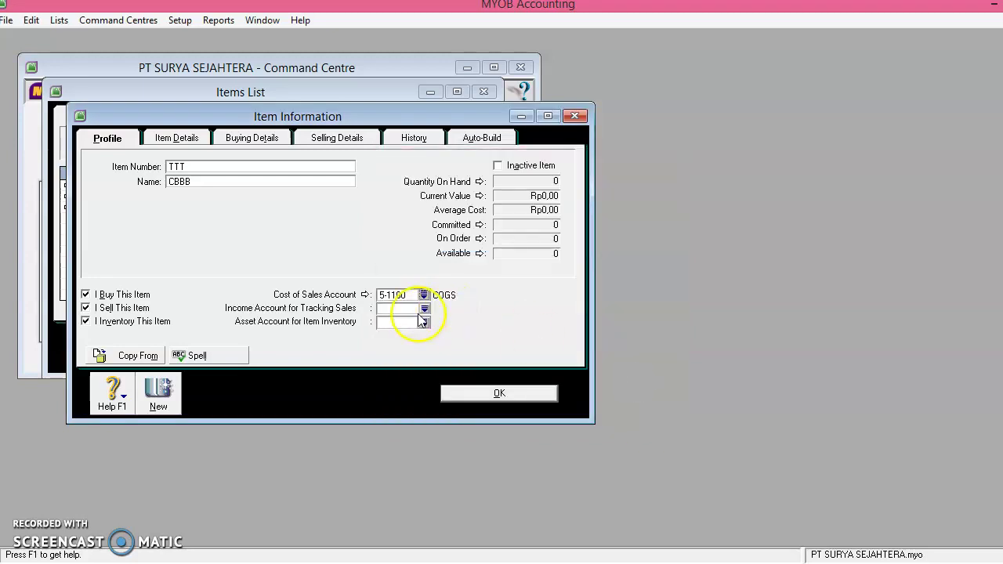
click(425, 308)
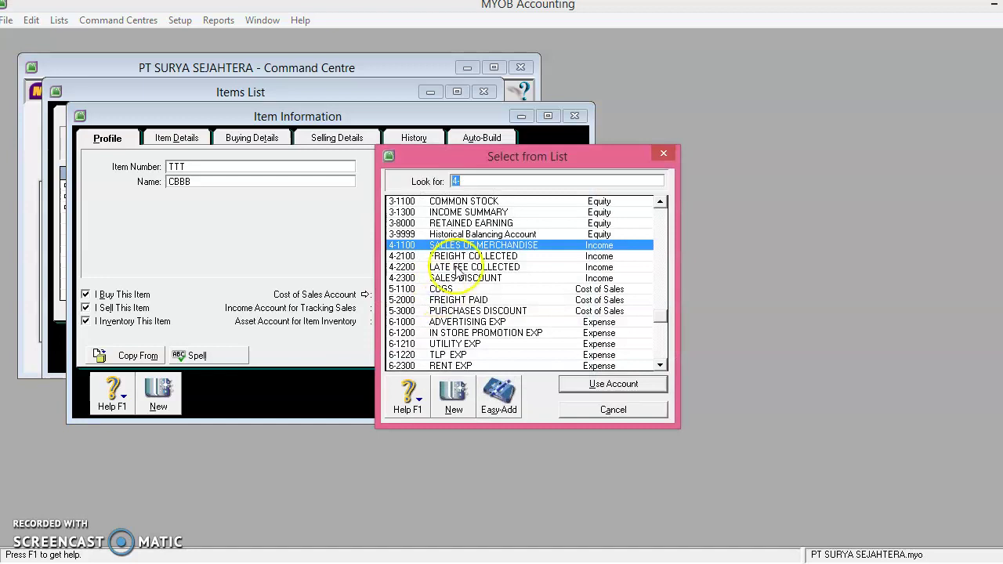
click(589, 384)
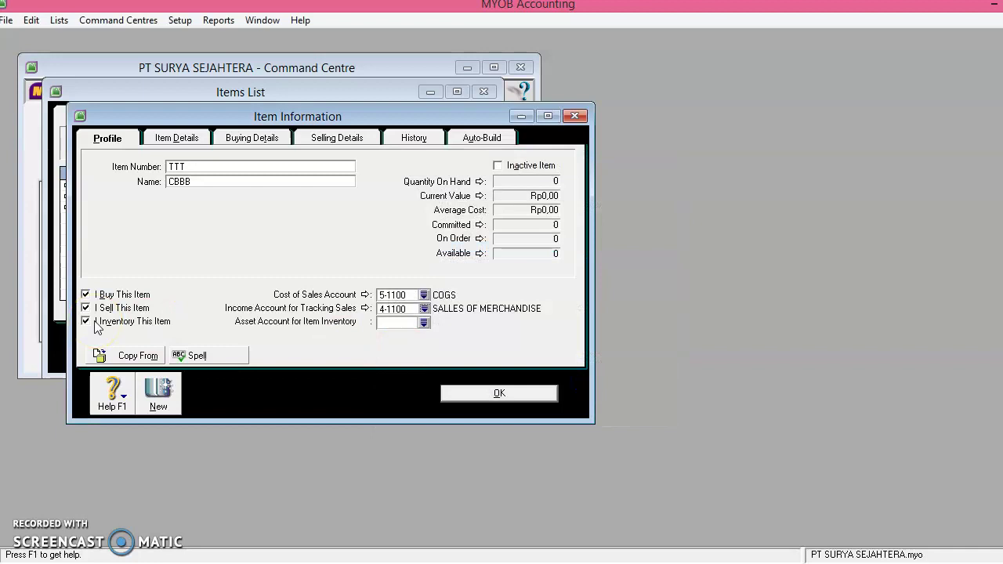
click(424, 323)
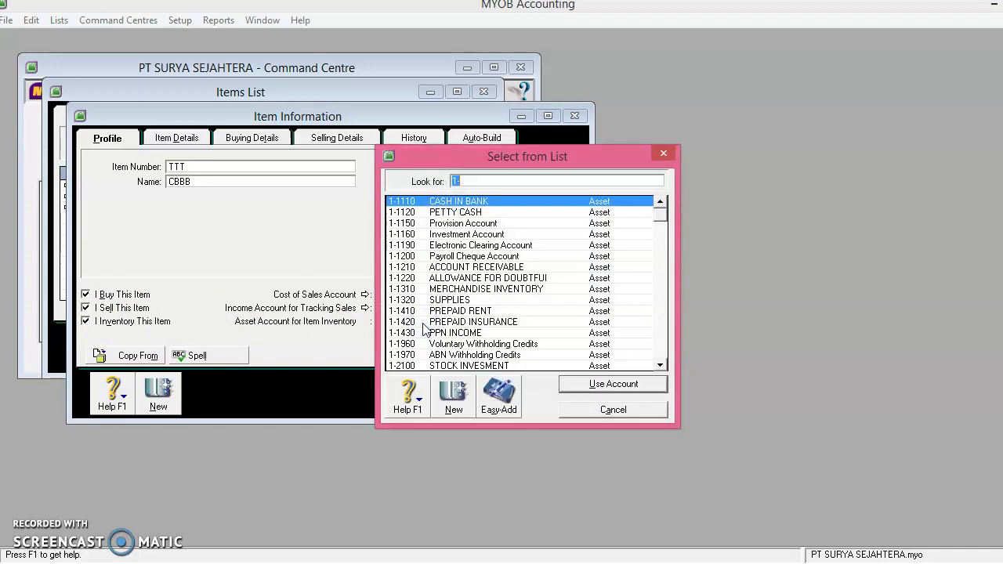
click(462, 288)
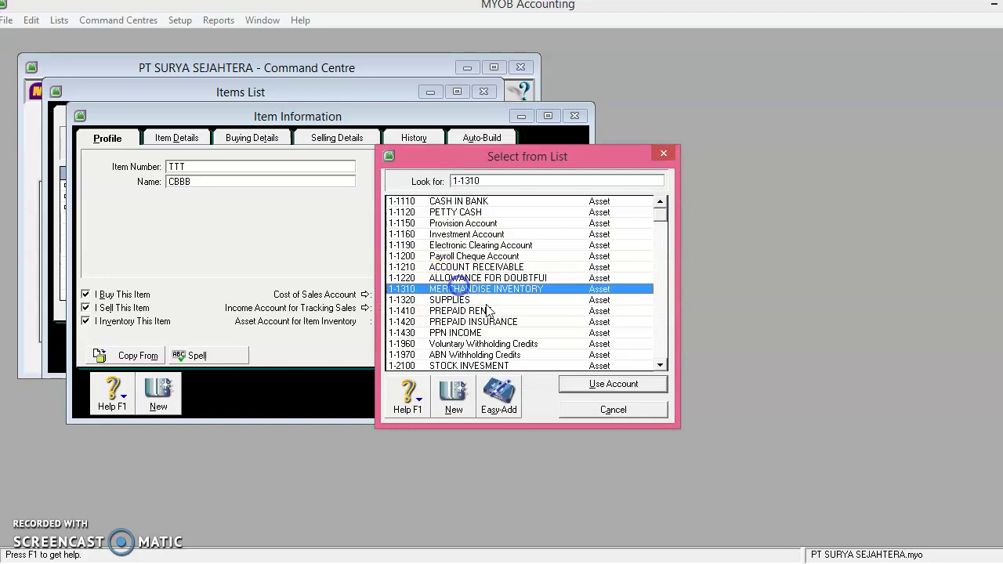
click(584, 385)
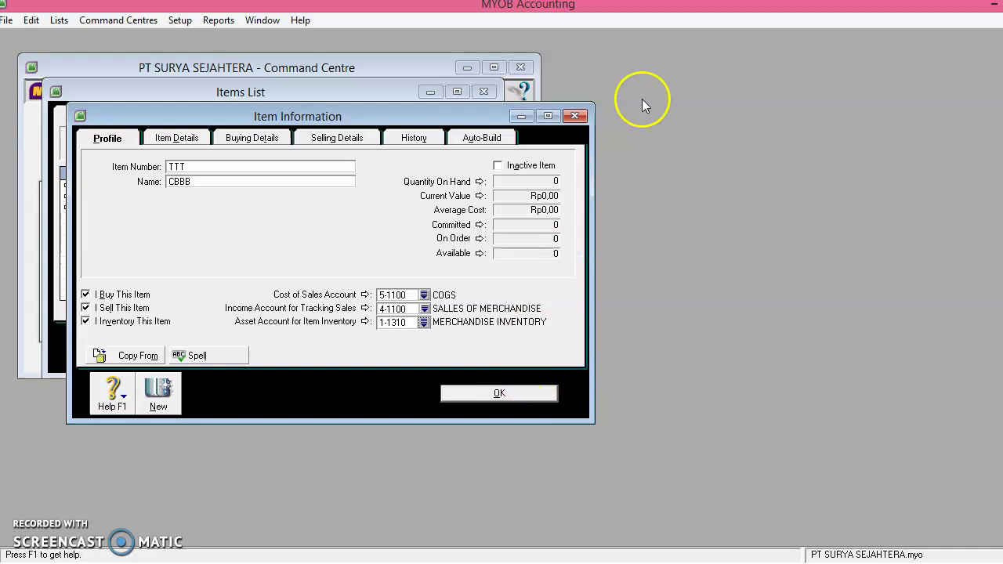
Clear the buy, sell and inventory options of item TTT and save the item.
click(86, 307)
click(86, 295)
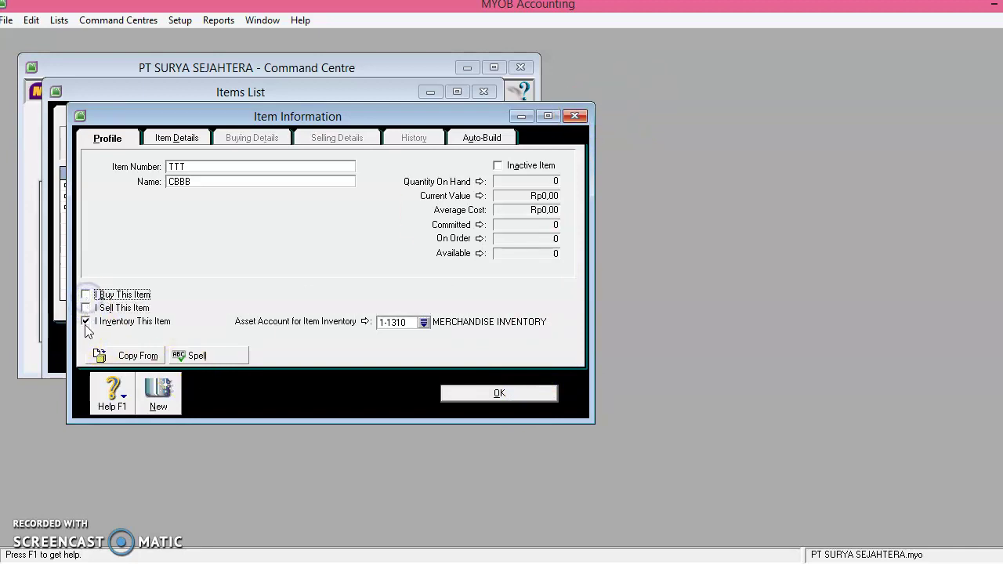
click(86, 321)
click(457, 394)
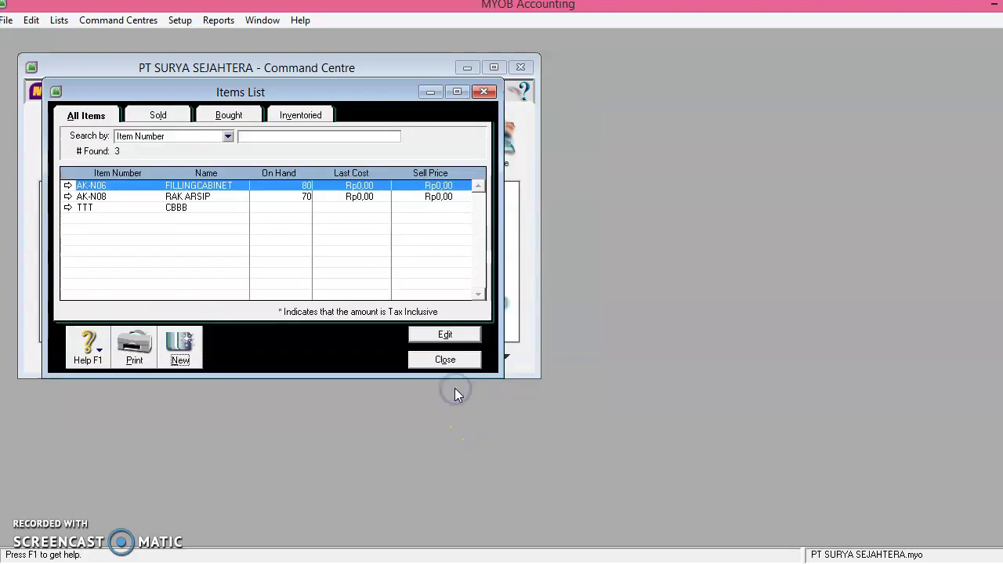
Delete the item TTT and close the items list.
double_click(184, 209)
right_click(181, 203)
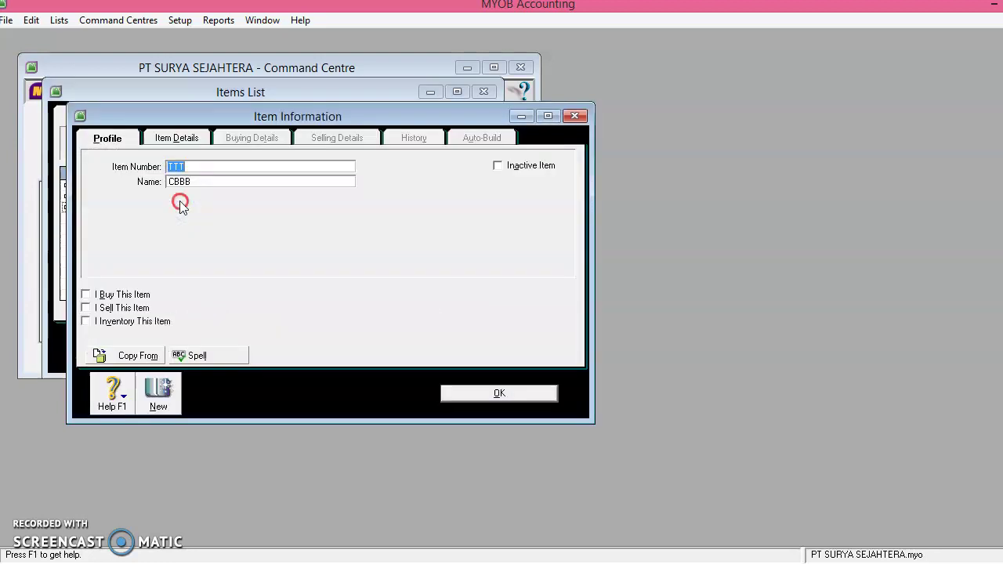
click(210, 211)
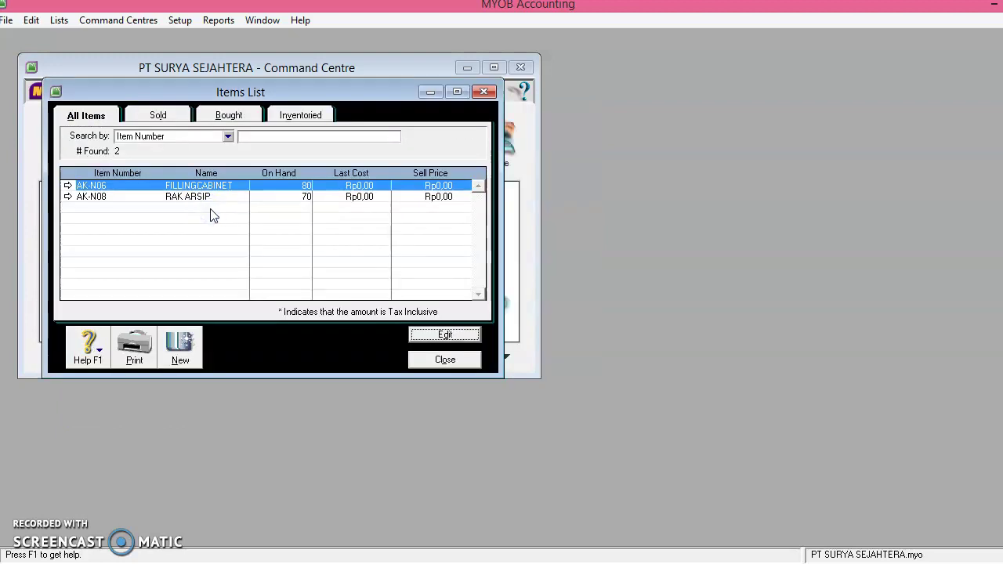
click(451, 357)
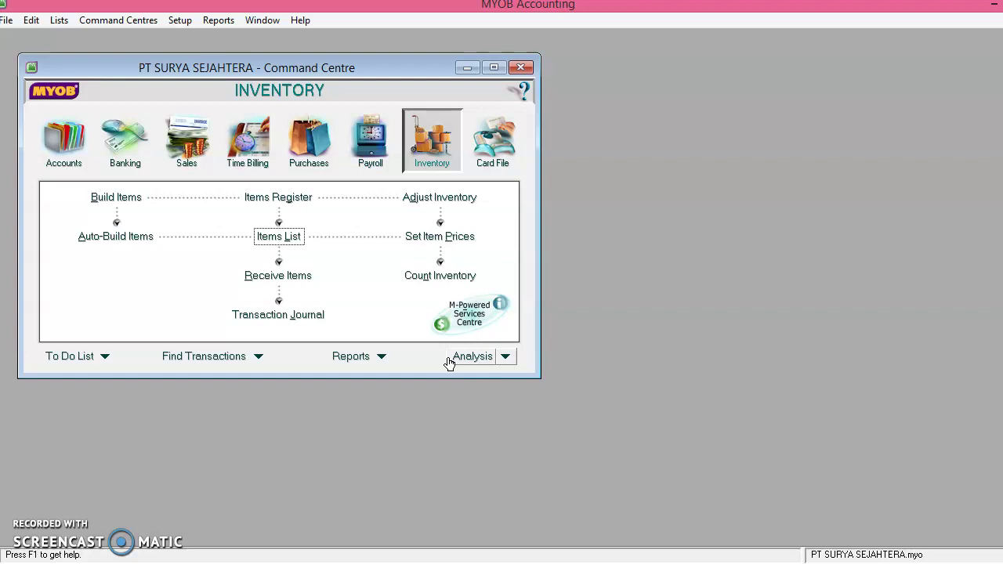
click(179, 21)
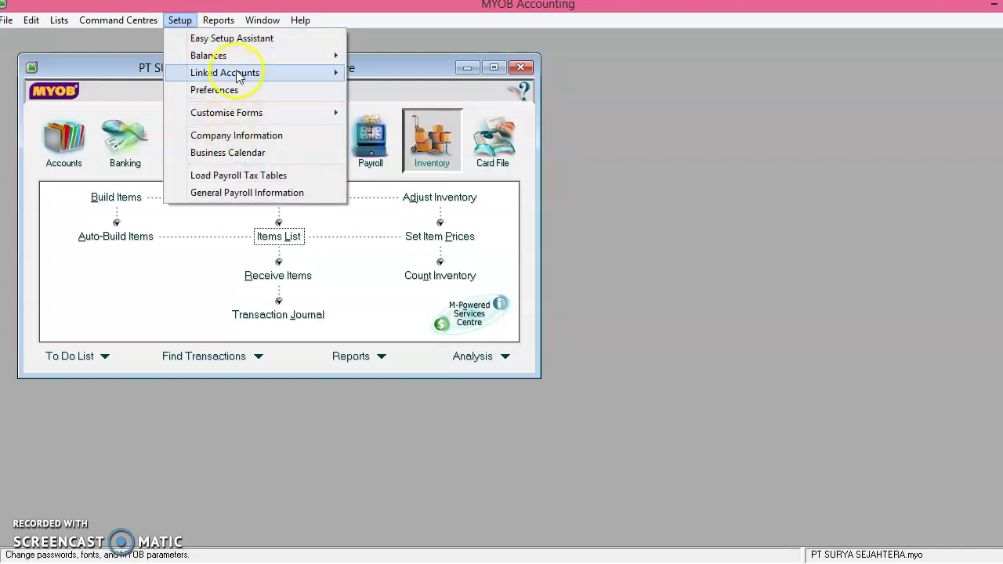
mouse_move(245, 59)
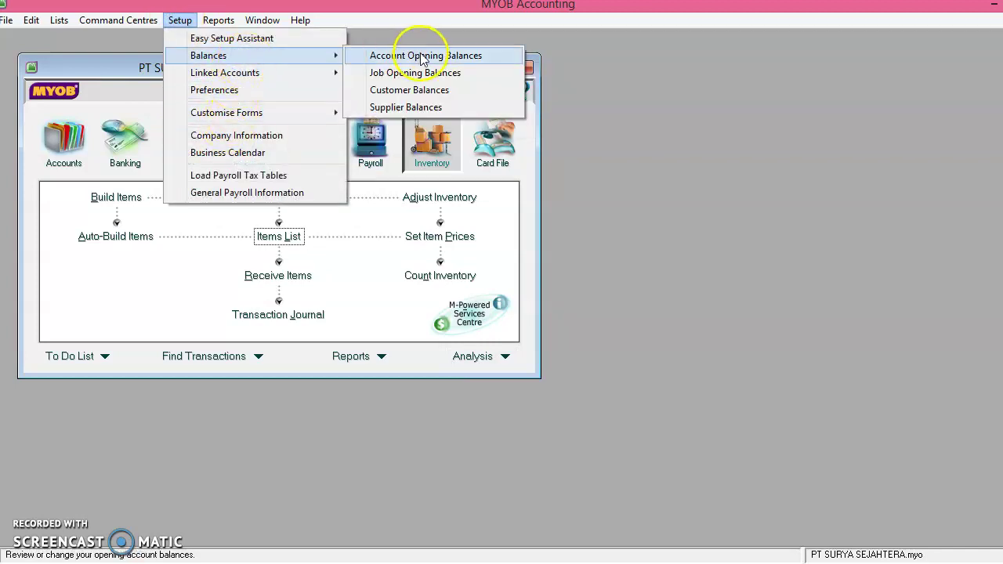
click(420, 53)
key(Escape)
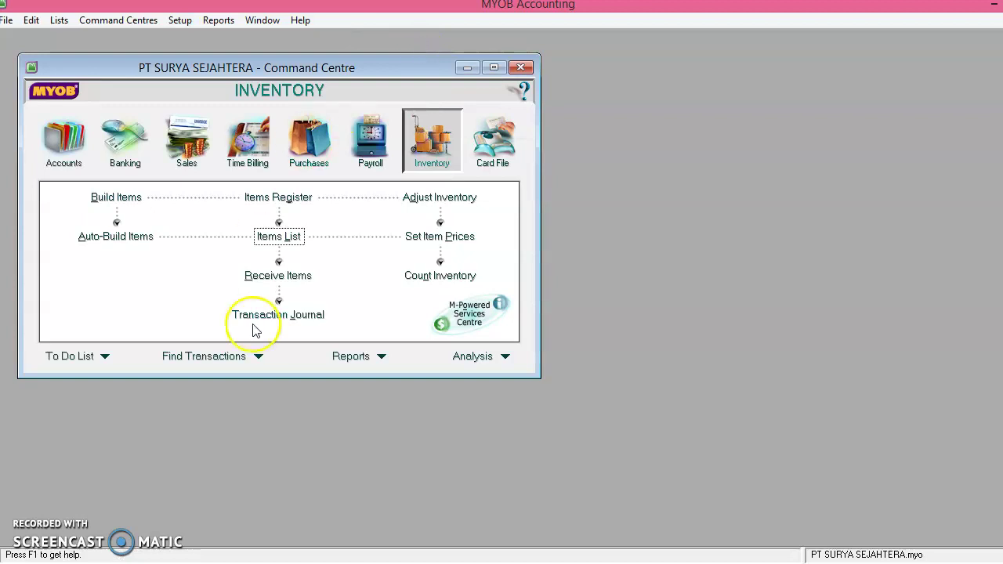
Open the account opening balances and review the asset accounts from CASH IN BANK through STOCK INVESMENT.
click(179, 19)
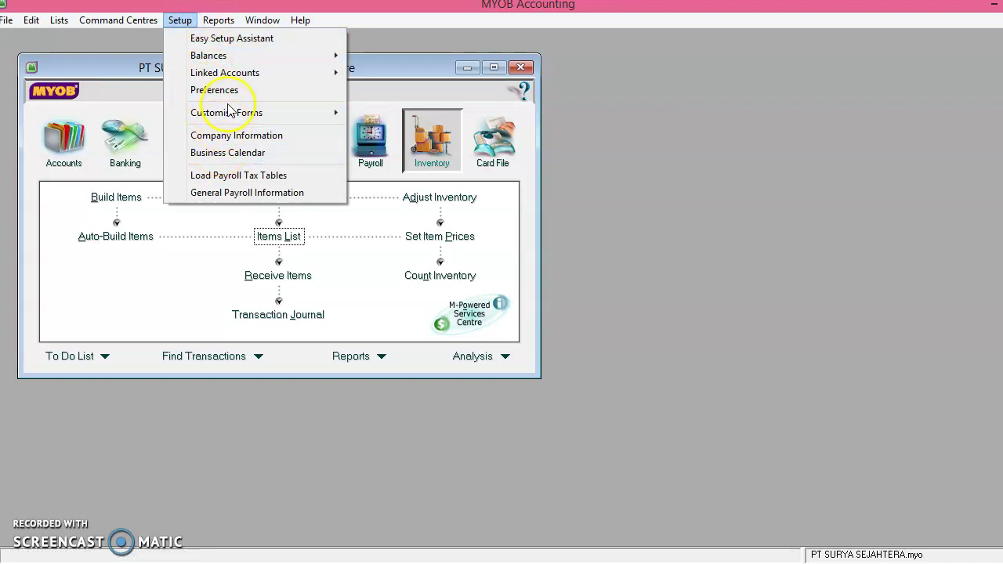
mouse_move(264, 55)
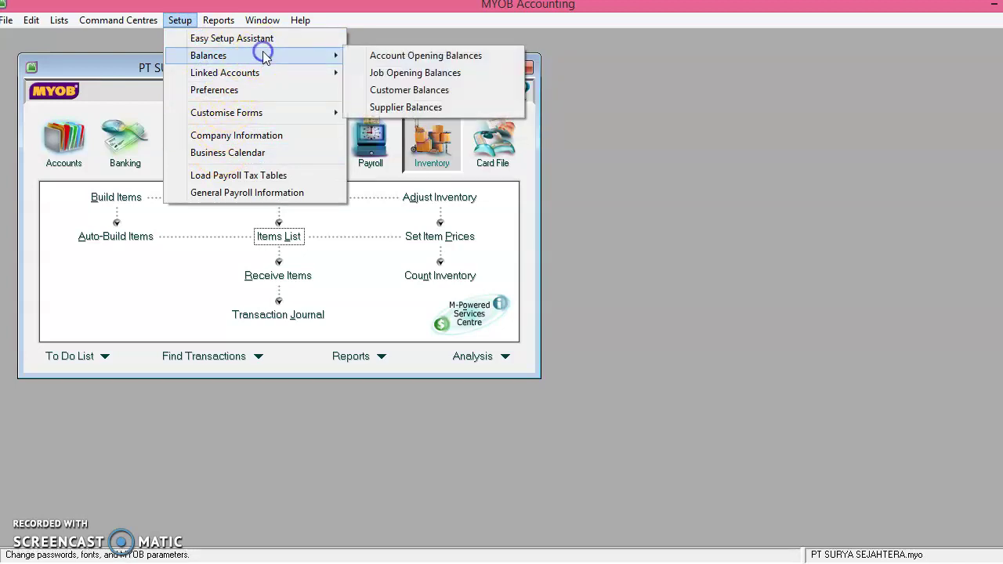
click(379, 56)
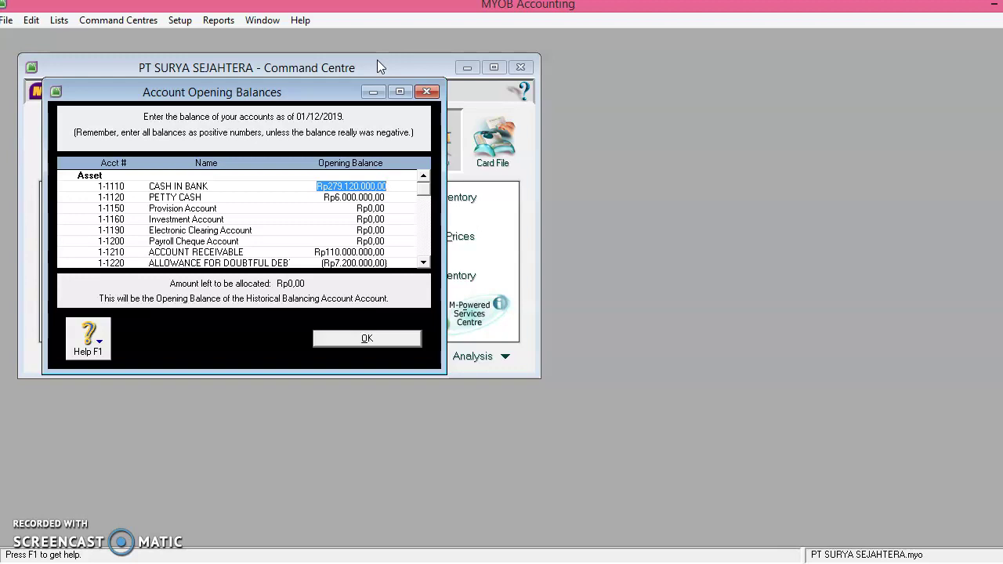
key(Down)
key(Down)
key(Down)
key(Down)
key(Down)
key(Down)
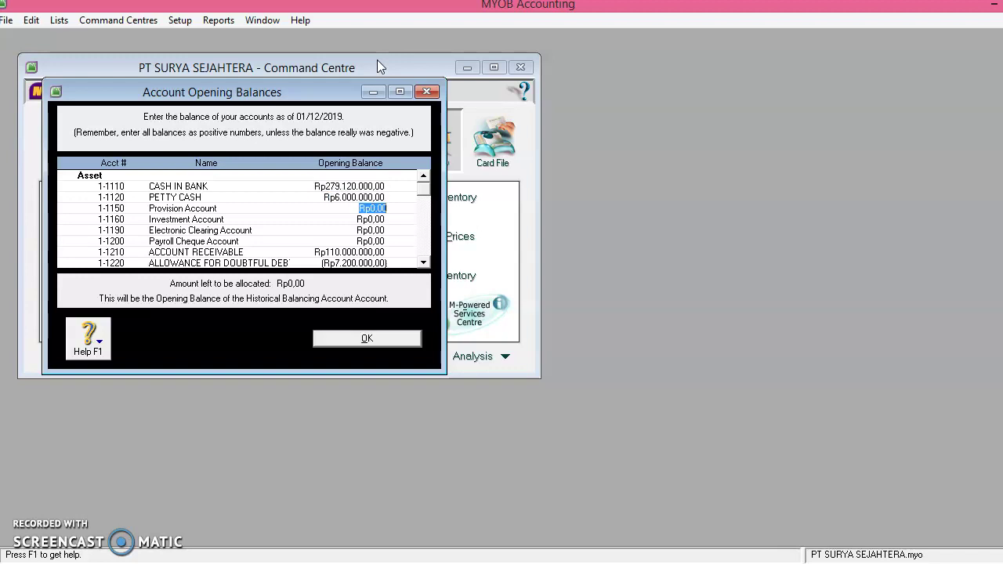
key(Down)
key(Down)
key(Down)
key(Down)
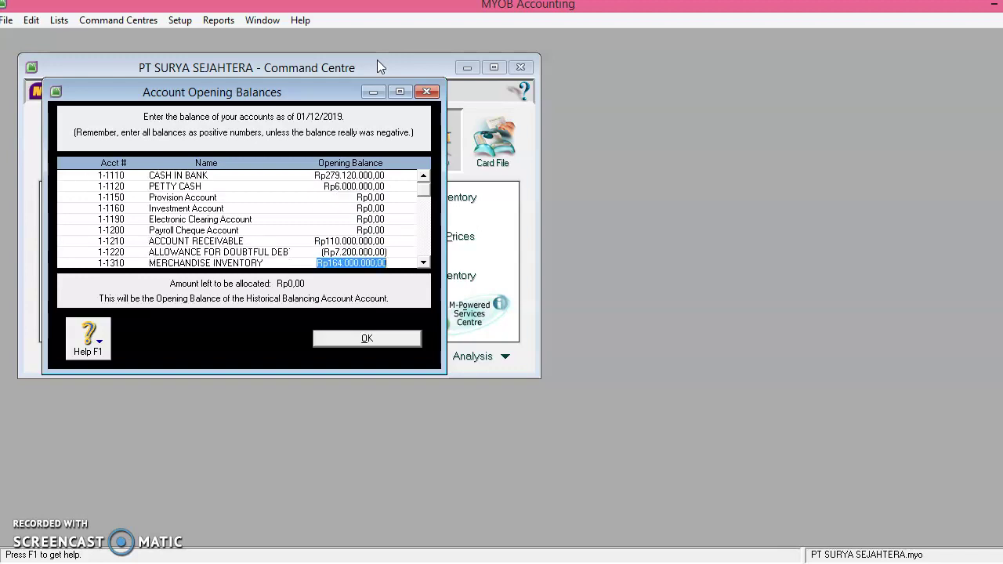
key(Down)
key(Down)
key(Down)
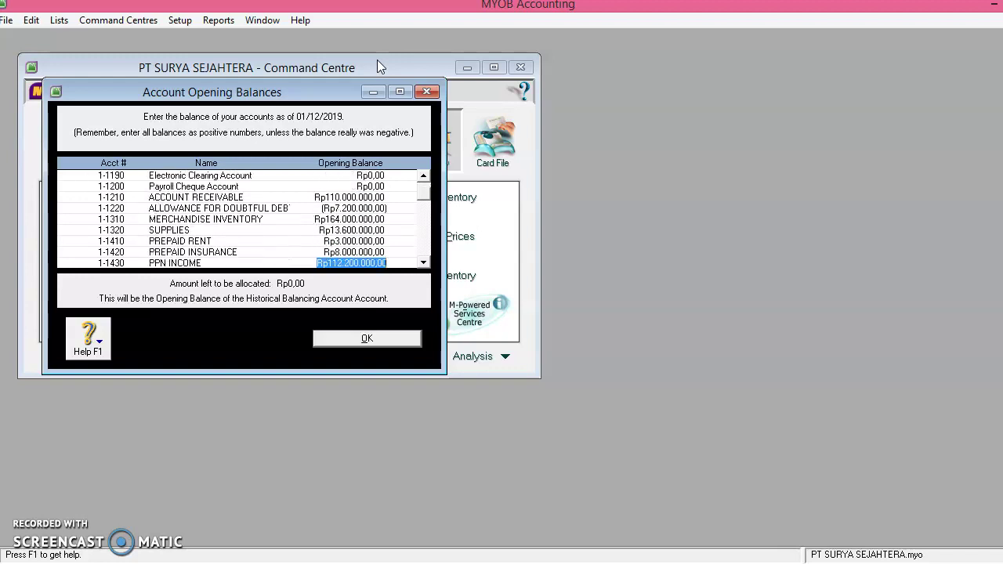
key(Down)
key(Down)
key(Down)
key(Down)
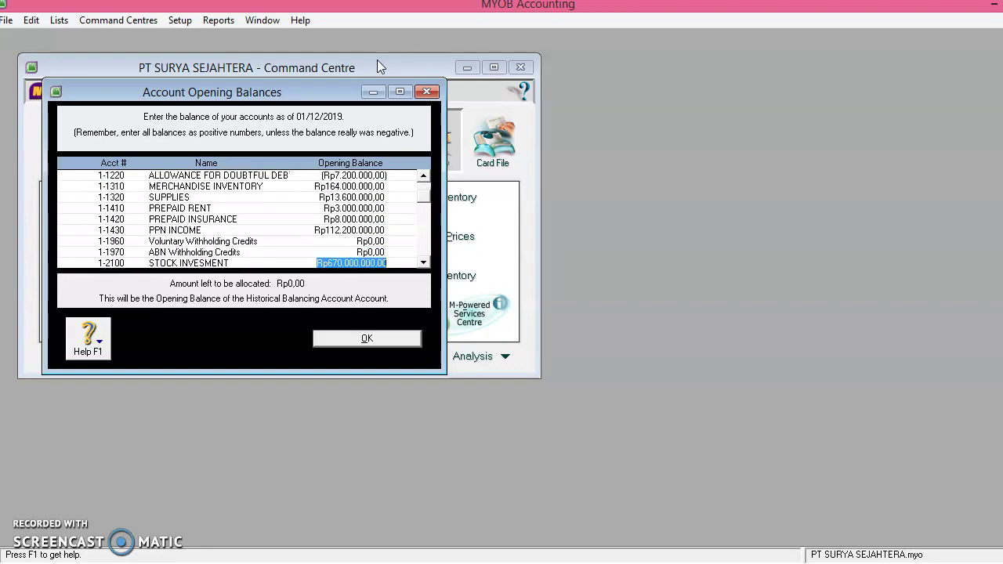
Review the opening balances of the land, building, vehicle and equipment accounts, including their accumulated depreciation.
key(Down)
key(Down)
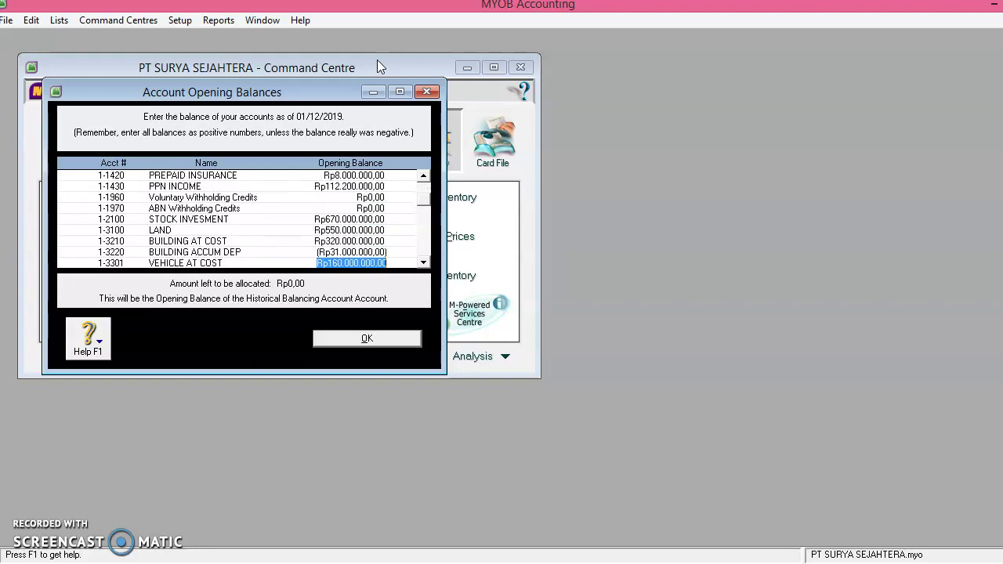
key(Down)
key(Down)
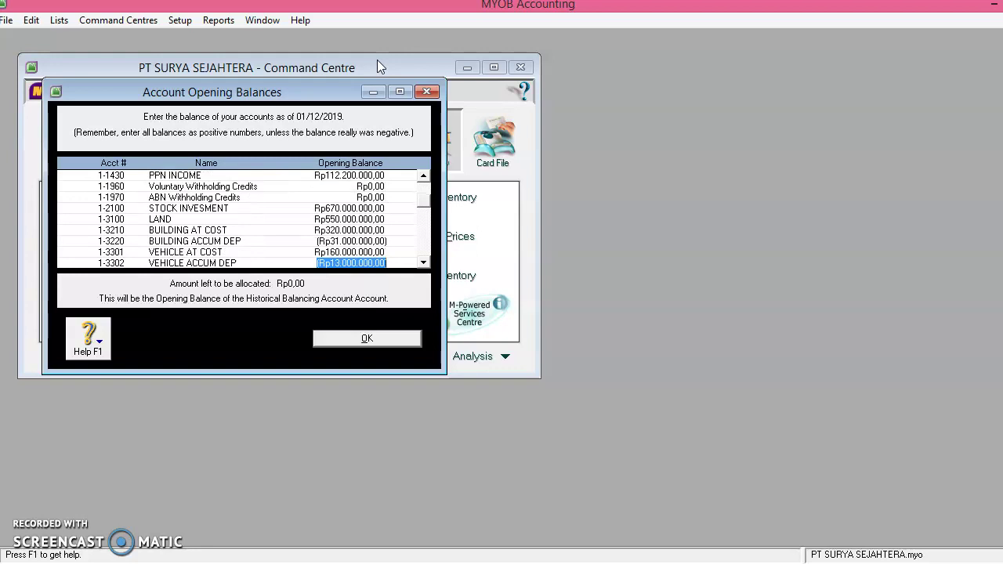
key(Up)
key(Up)
key(Up)
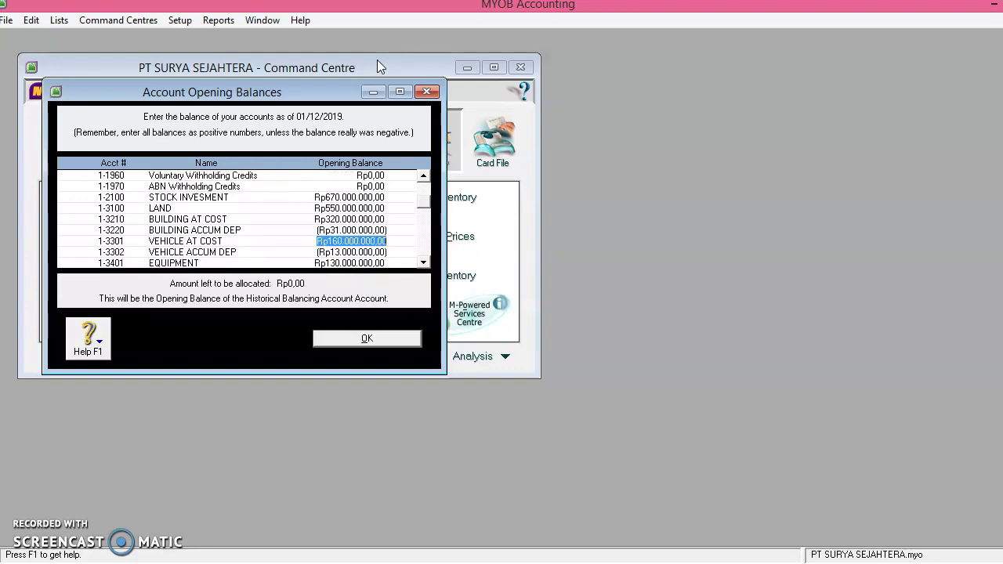
key(Down)
key(Down)
key(Tab)
key(Tab)
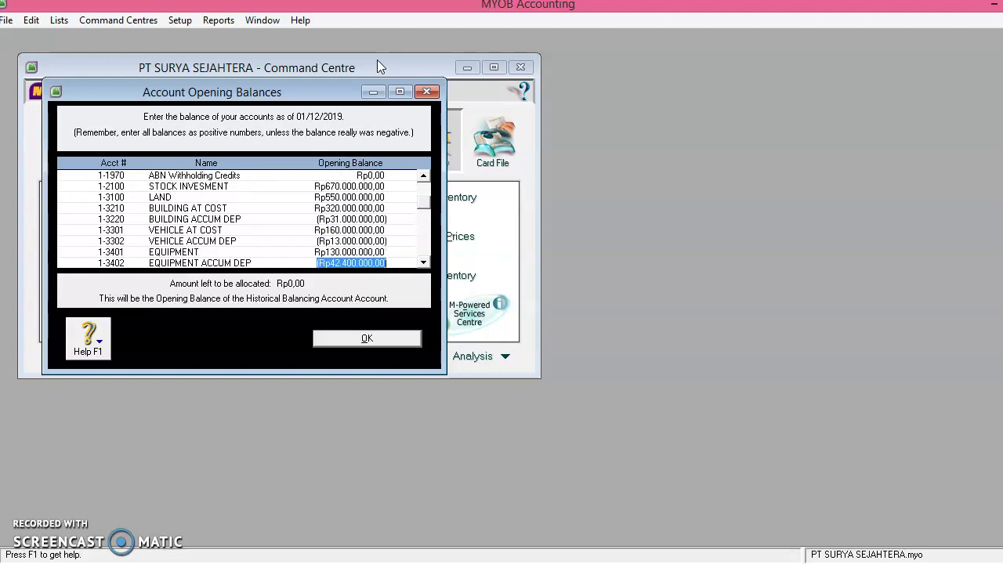
key(shift+Tab)
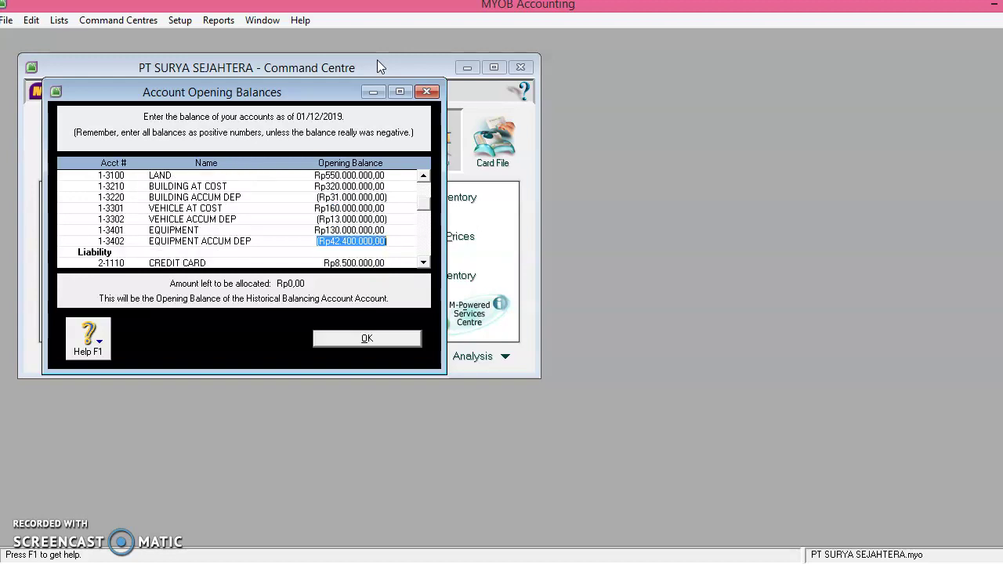
Review the opening balances of the liability accounts from CREDIT CARD through ABN Withholding Payable.
key(Tab)
key(Tab)
key(Tab)
key(Tab)
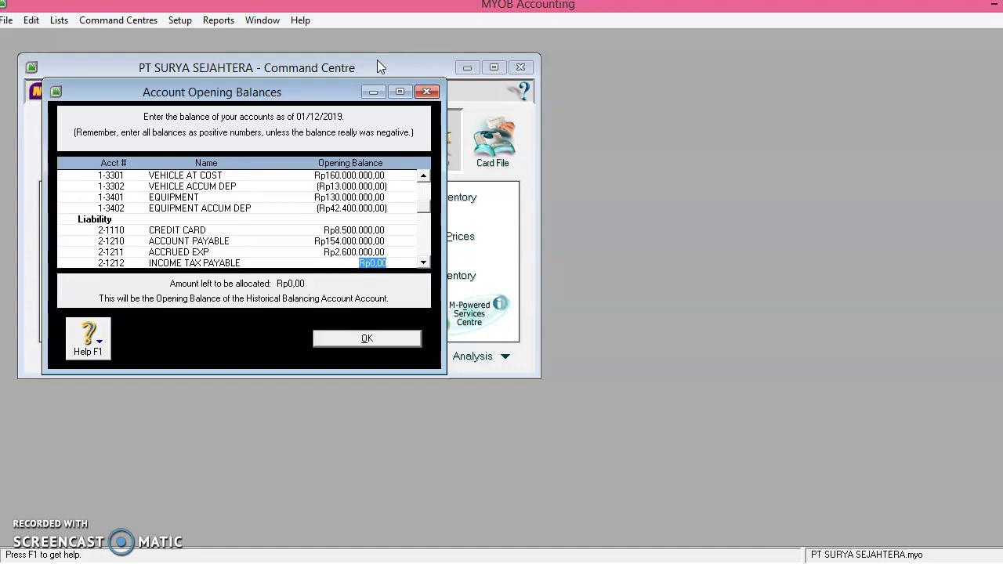
key(Tab)
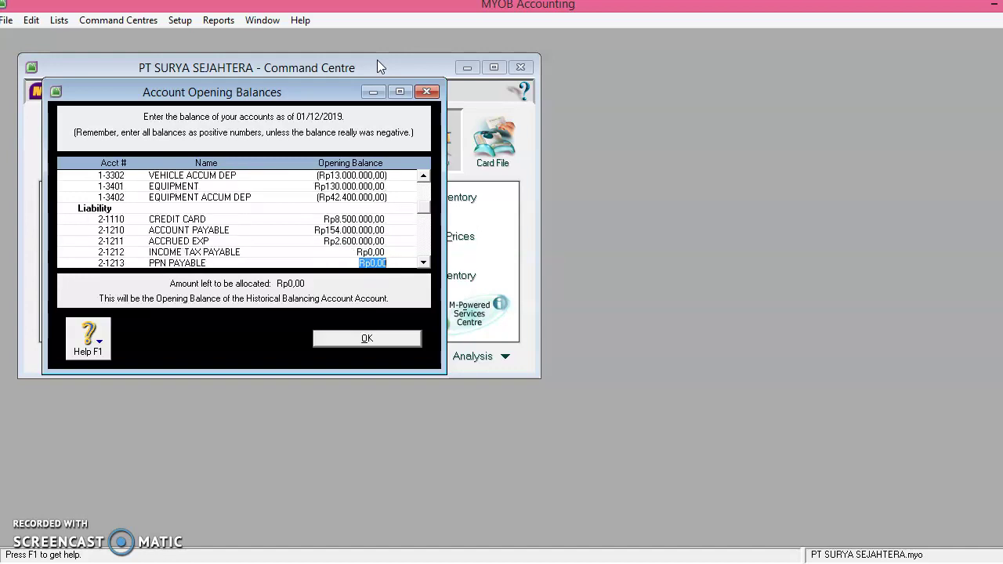
key(Tab)
key(Tab)
key(Tab)
key(Tab)
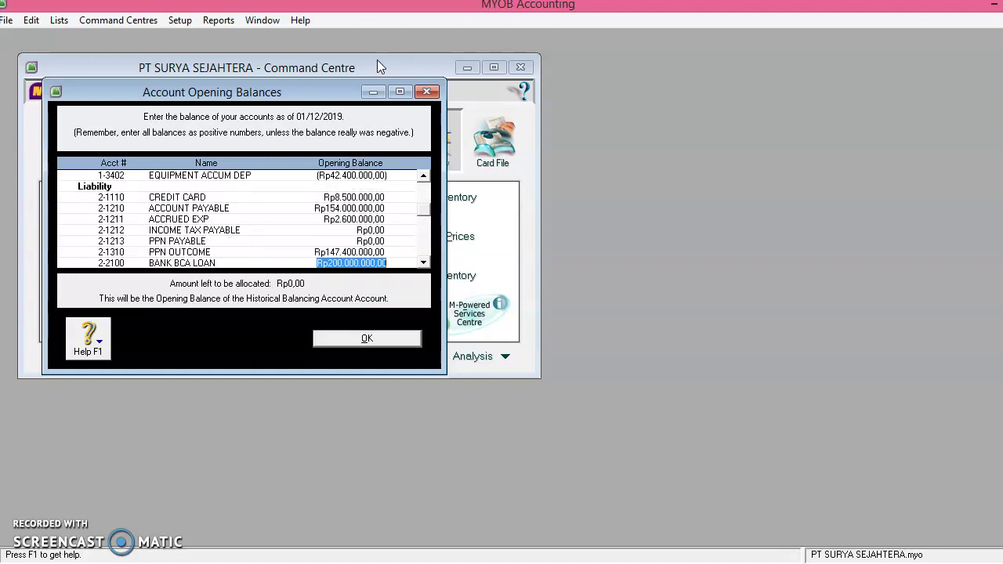
key(Tab)
key(Tab)
key(Tab)
key(Tab)
key(Tab)
key(Tab)
key(Tab)
key(Tab)
key(Tab)
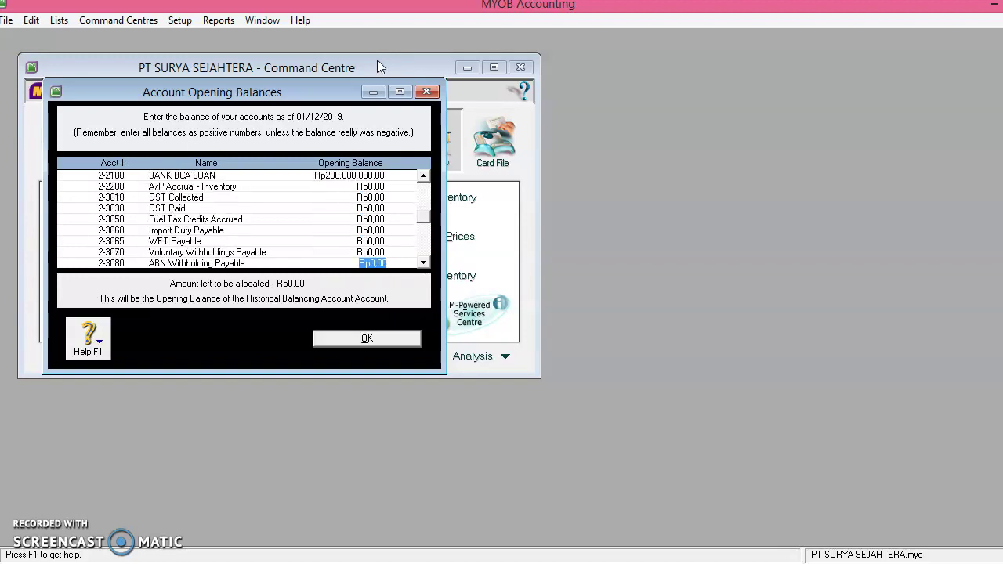
Go through the opening balances of the equity, income and cost of sales accounts.
key(Tab)
key(Tab)
key(Tab)
key(Tab)
key(Tab)
key(Tab)
key(Tab)
key(Tab)
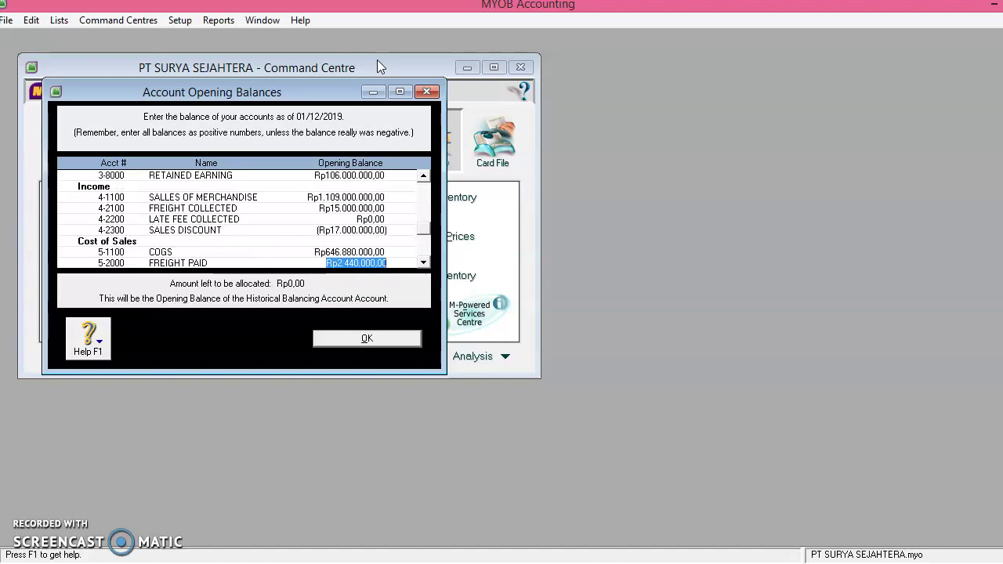
key(Tab)
key(Tab)
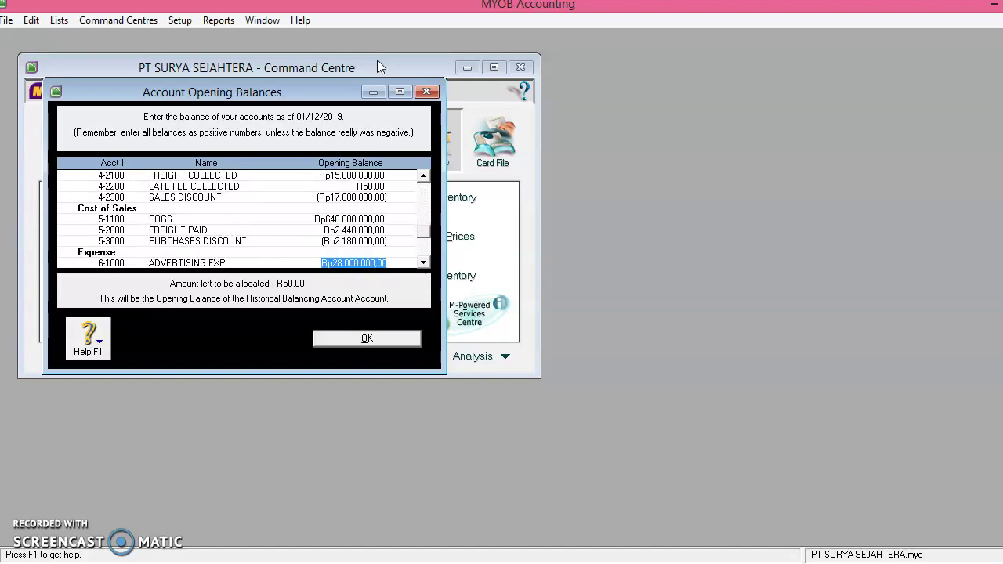
Check the opening balances of the expense, other income and other expense accounts, and close the account opening balances.
key(Tab)
key(Tab)
key(Tab)
key(Tab)
key(Tab)
key(Tab)
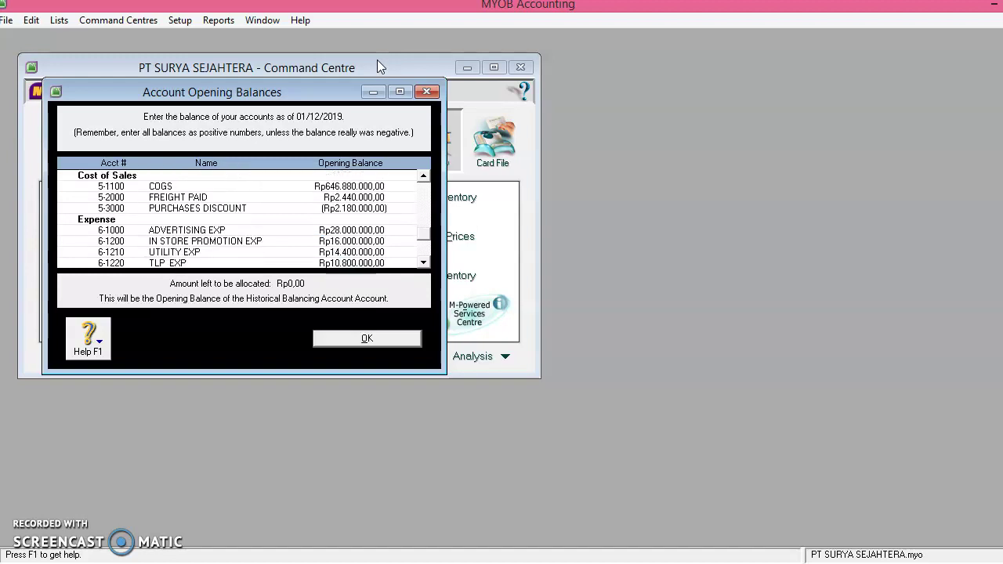
key(Tab)
key(Tab)
key(Tab)
key(Tab)
key(Tab)
key(Tab)
key(Tab)
key(Tab)
key(Tab)
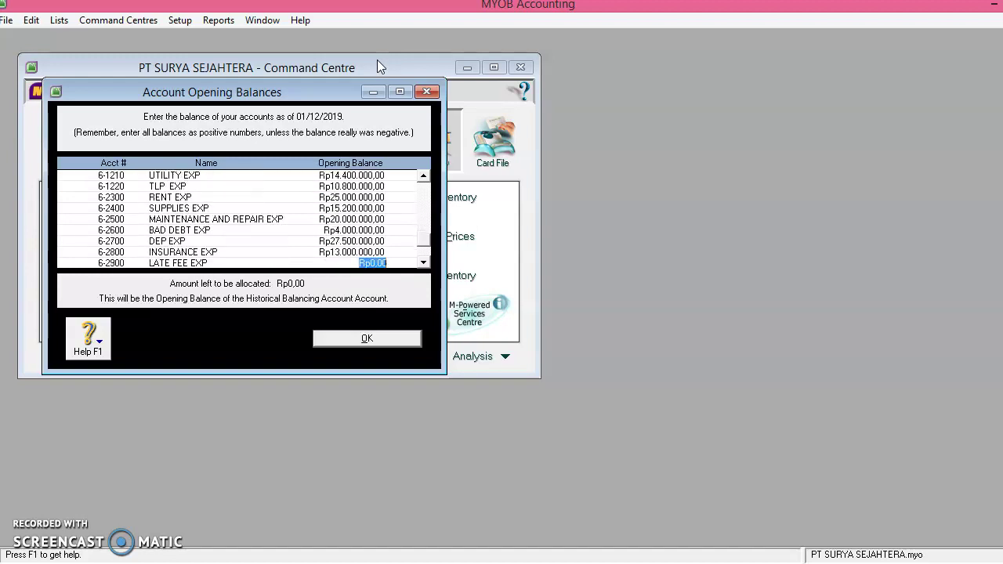
key(Tab)
key(Tab)
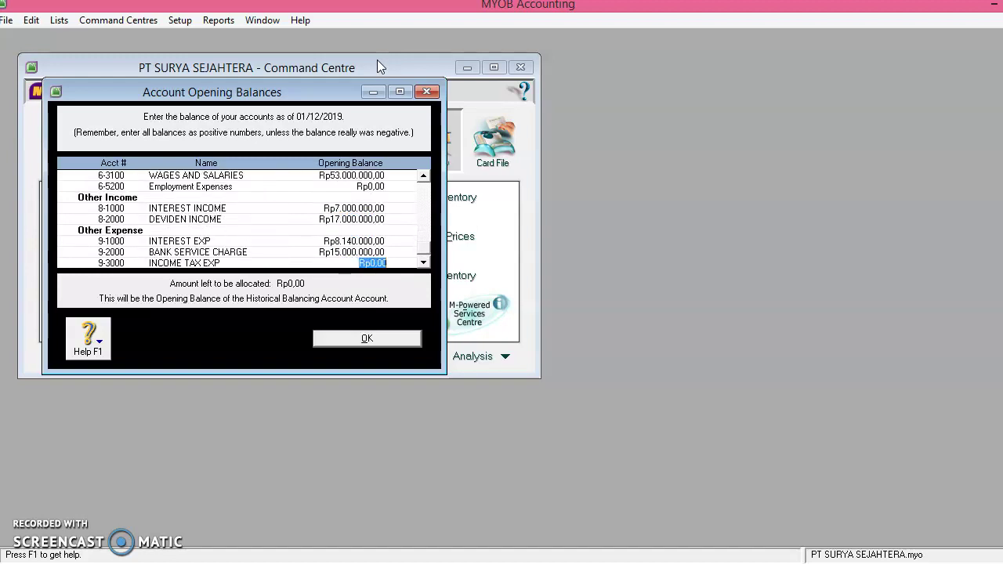
key(Tab)
key(Tab)
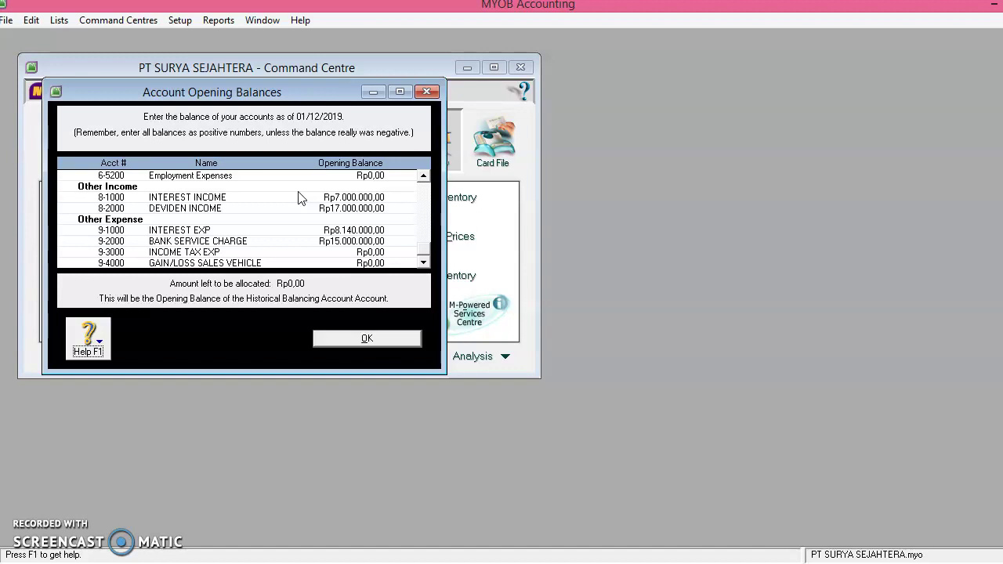
click(368, 338)
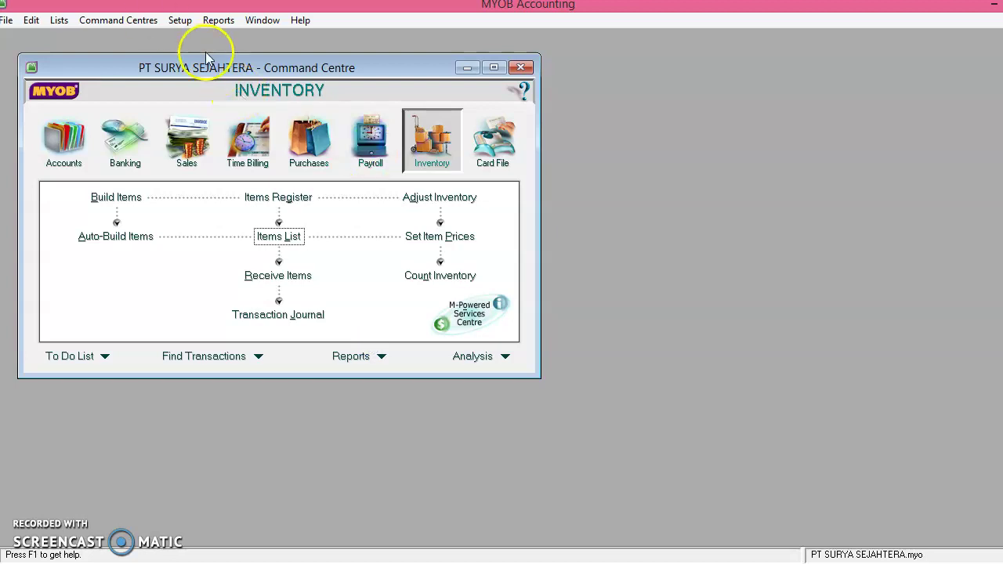
Open the customer balances, examine TOKO ANGGREK's historical sale, and close the customer balances.
click(180, 20)
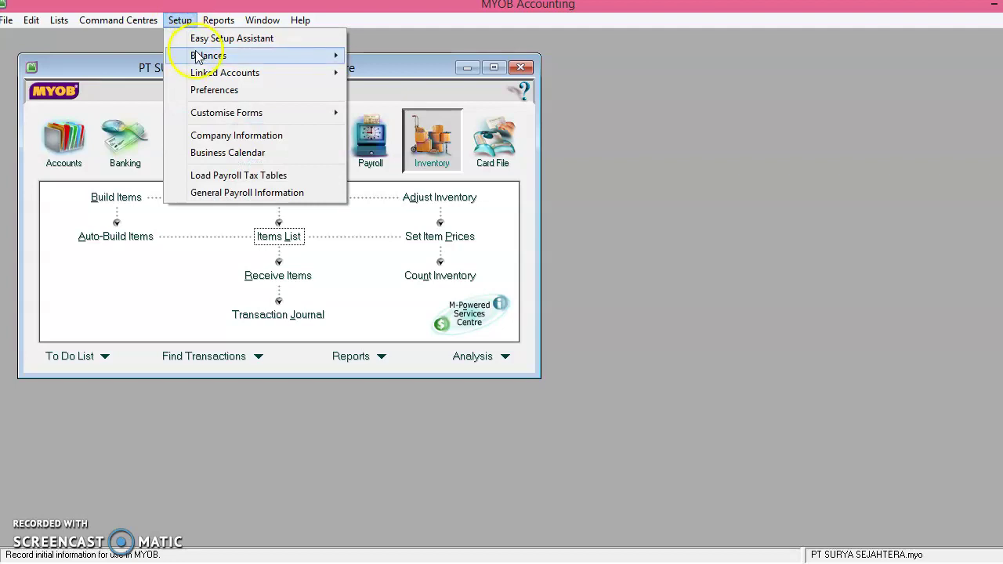
mouse_move(195, 57)
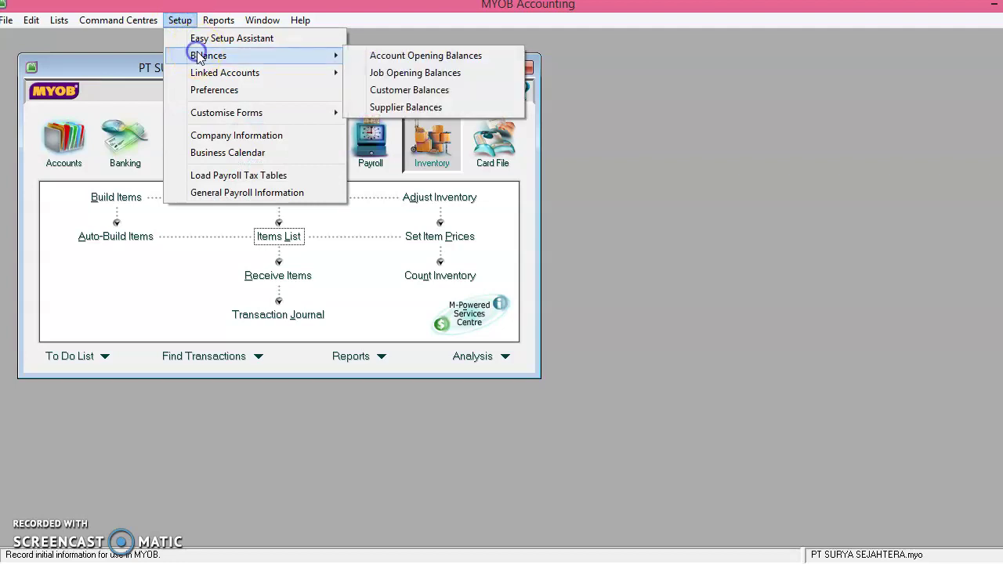
click(403, 91)
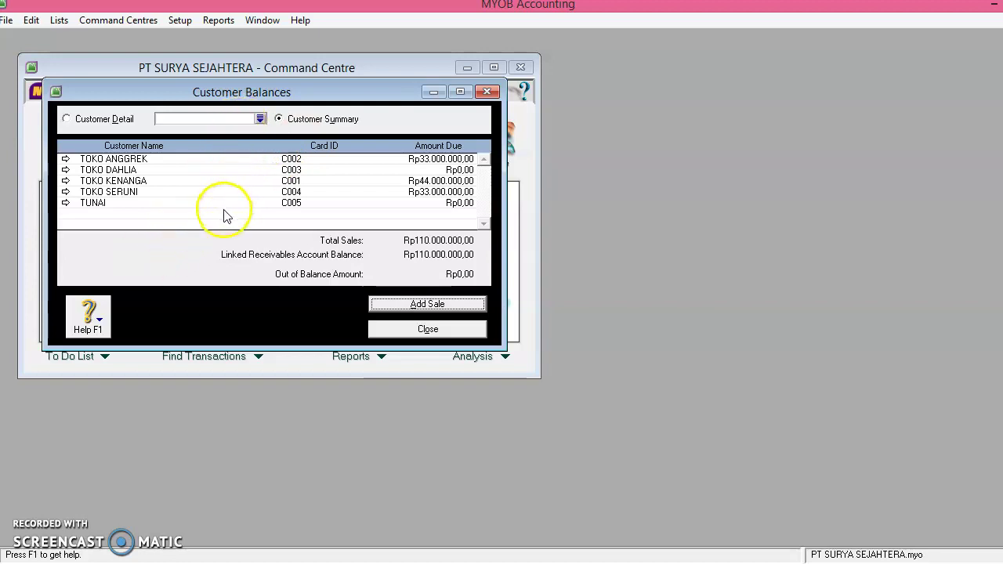
double_click(151, 162)
double_click(152, 161)
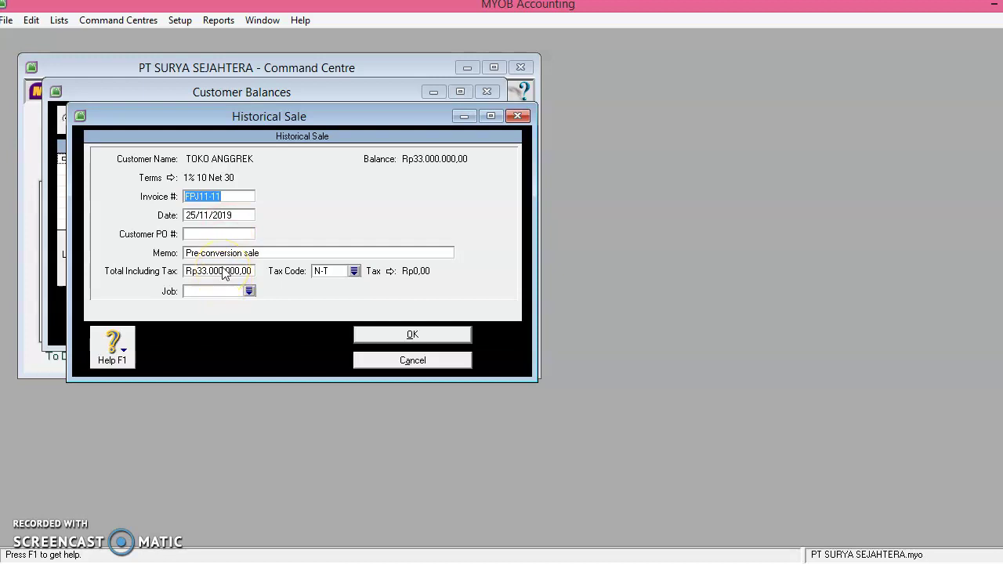
click(412, 335)
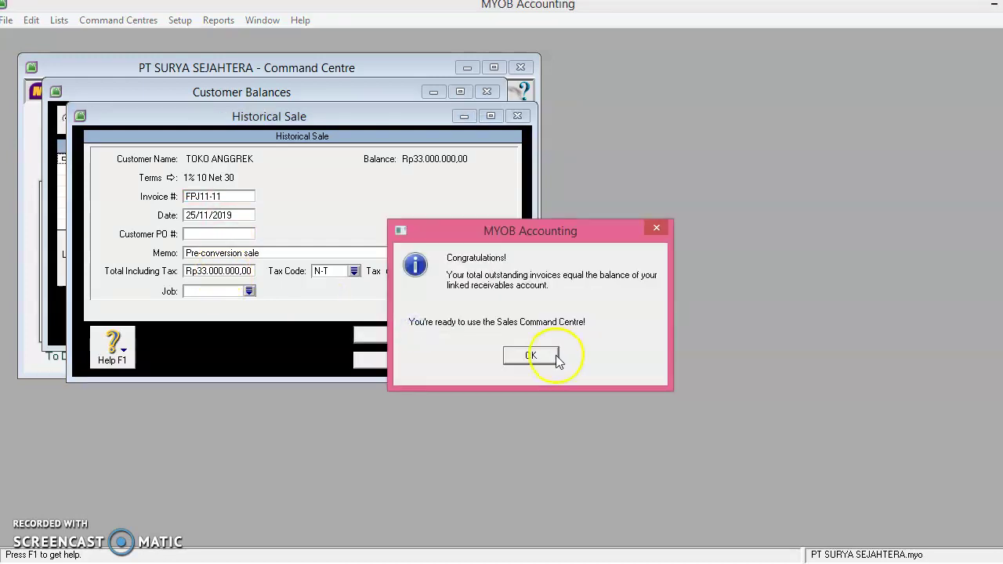
click(532, 356)
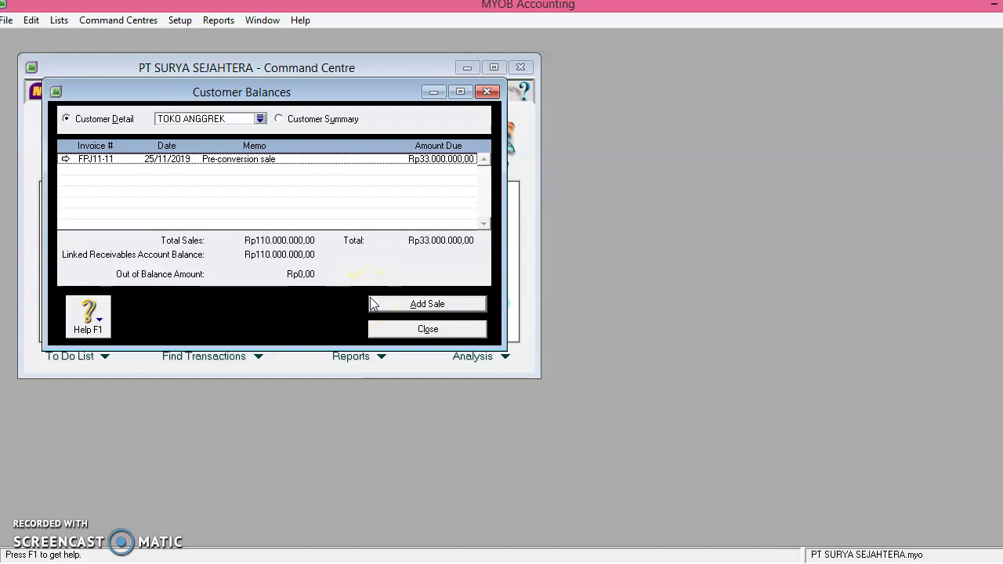
click(417, 334)
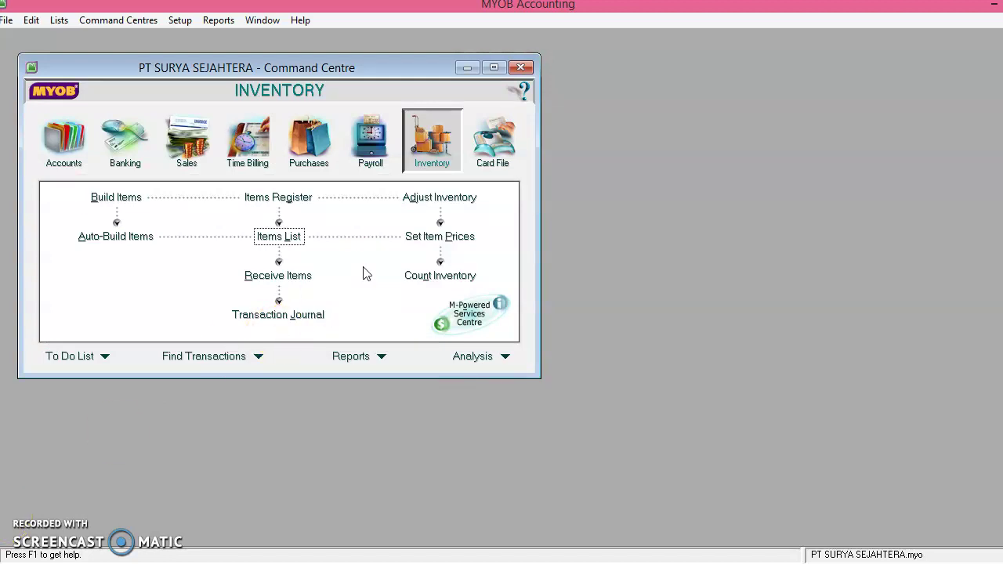
Review the items' on-hand and counted quantities in Count Inventory and their average costs and prices in Set Item Prices.
click(444, 278)
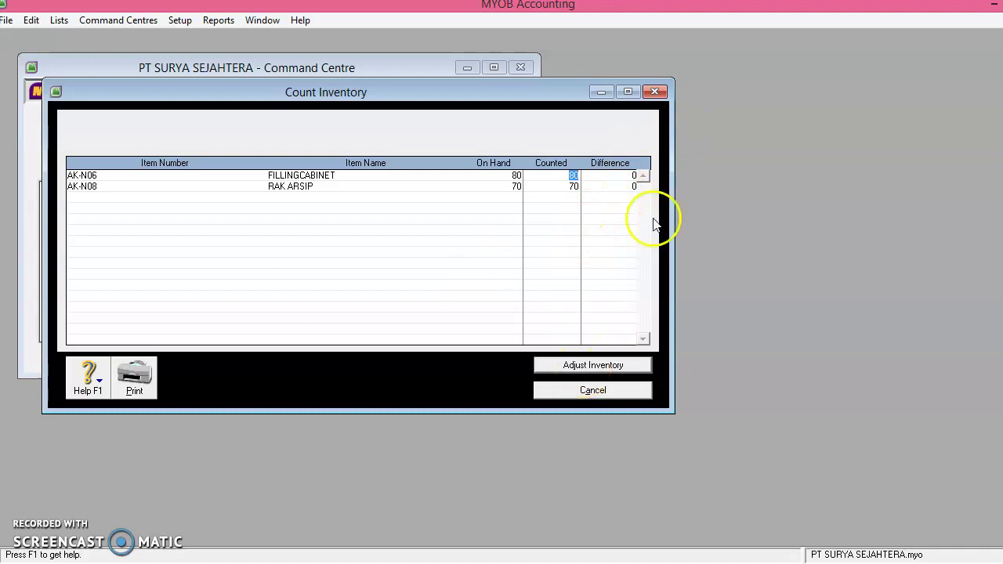
click(657, 95)
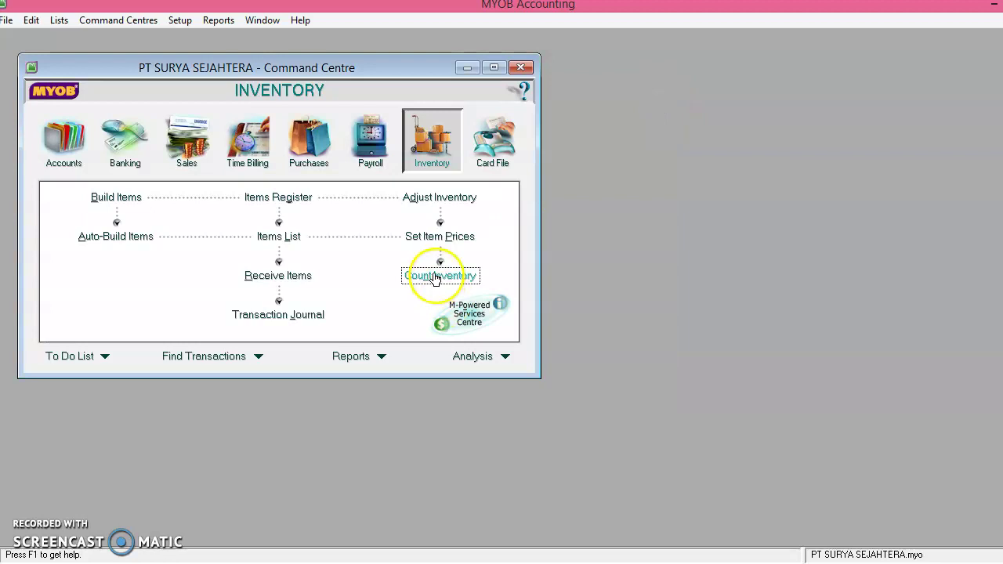
click(438, 237)
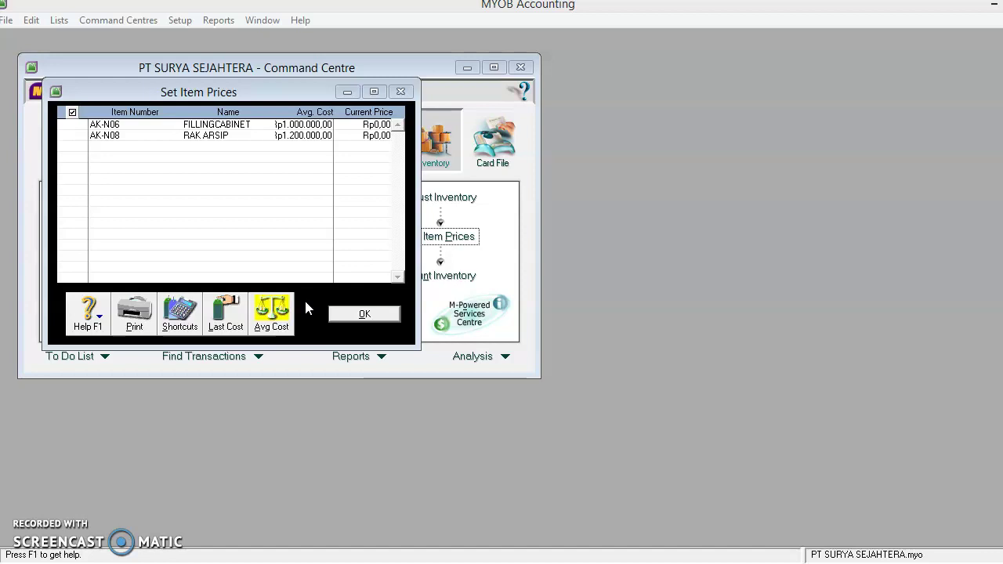
click(277, 310)
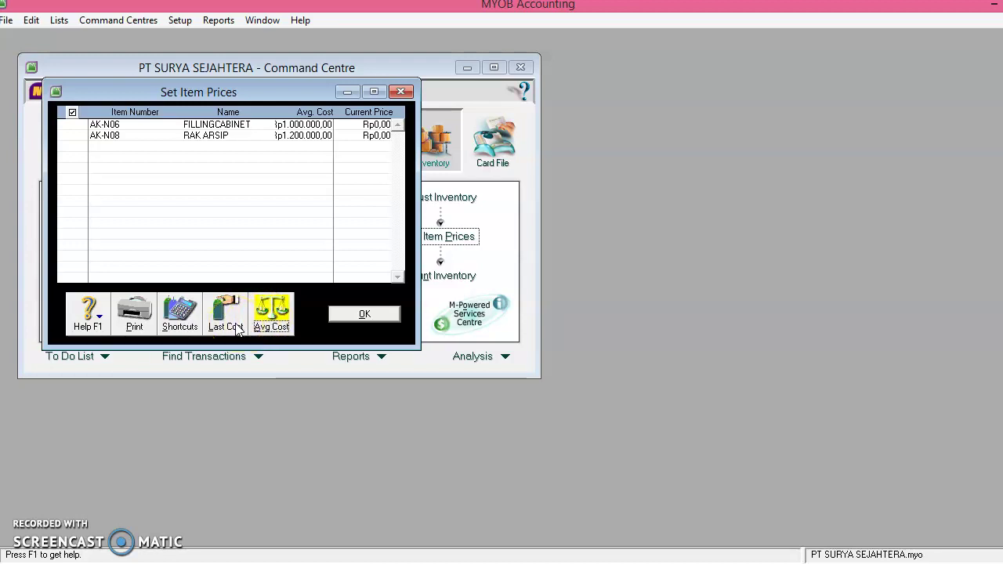
click(347, 311)
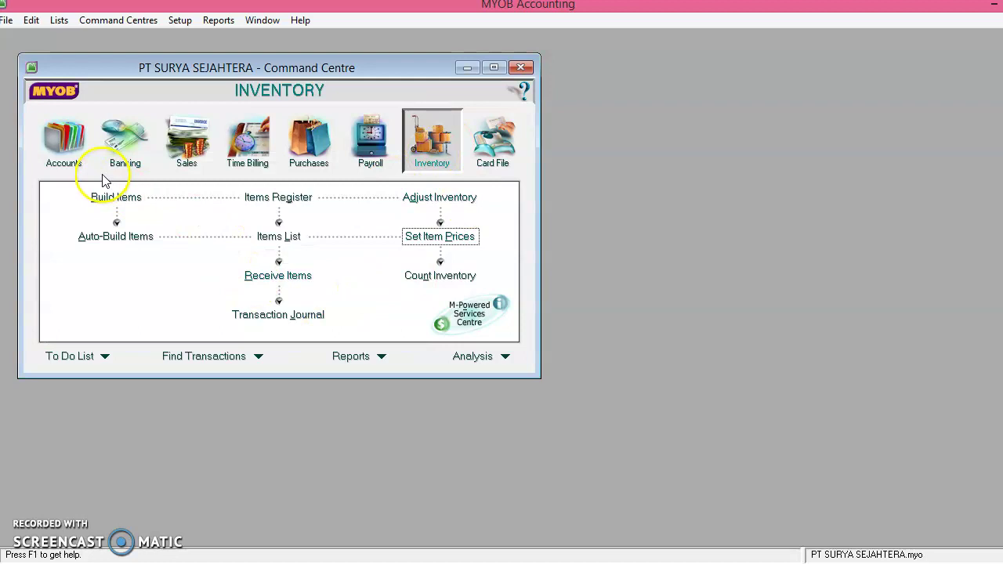
Run the Company Data Auditor's Transaction Review with the end date set to 31/12/2019.
click(72, 155)
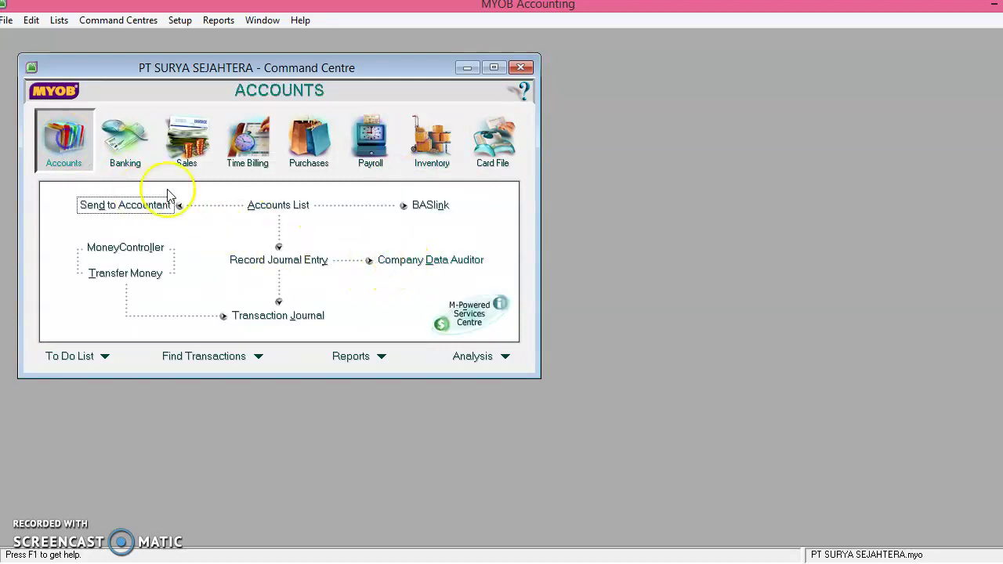
click(405, 260)
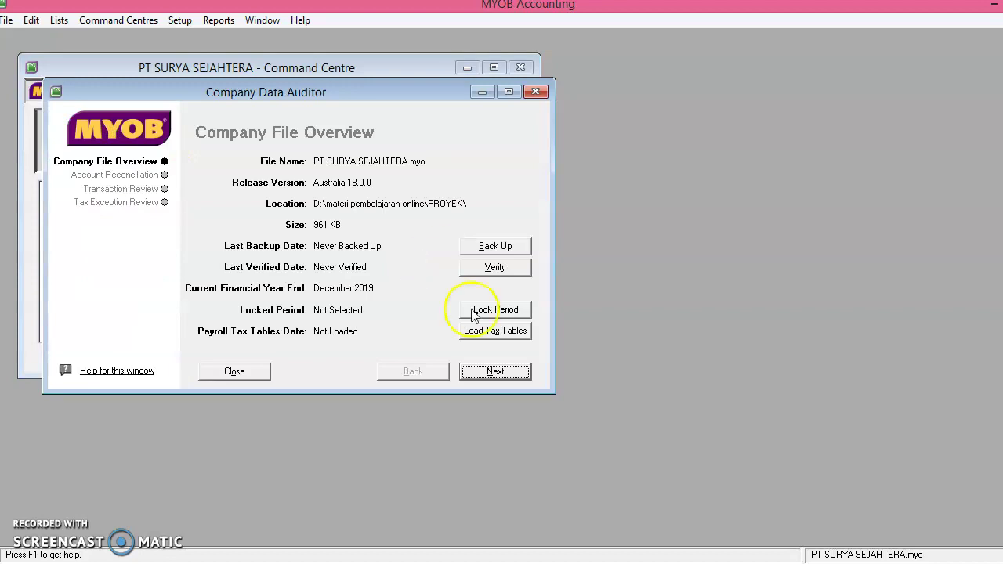
click(495, 372)
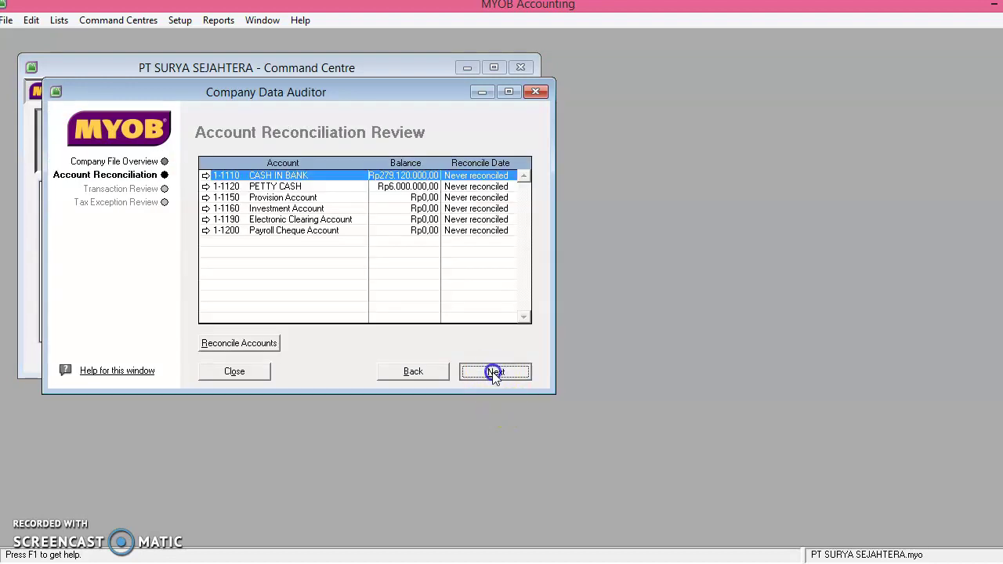
click(495, 373)
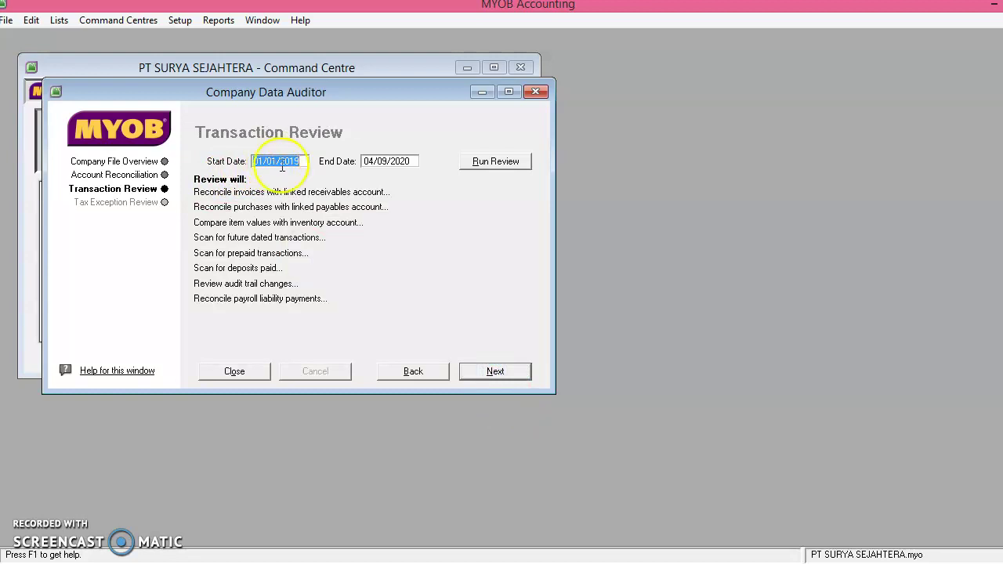
click(369, 162)
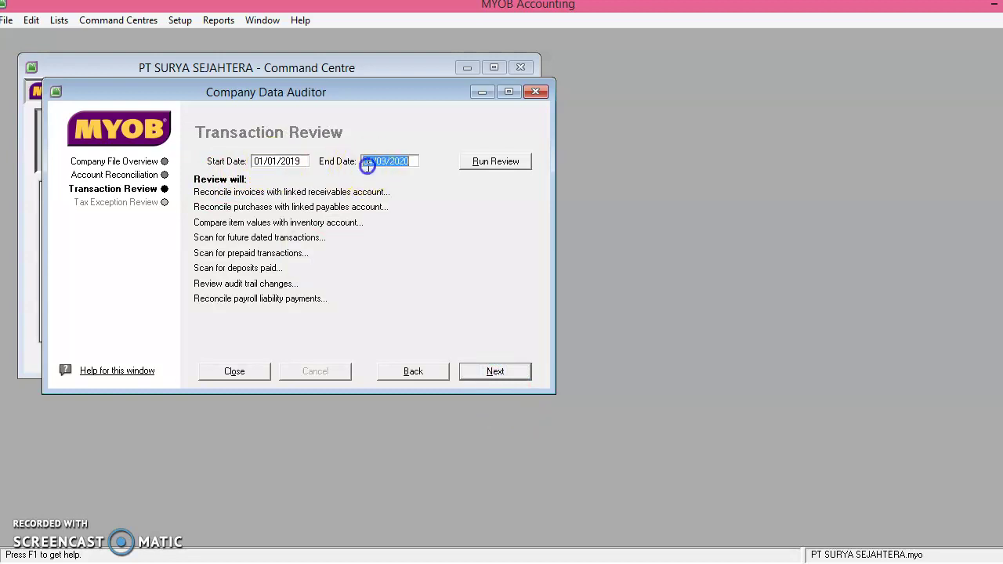
text(31/12/2019)
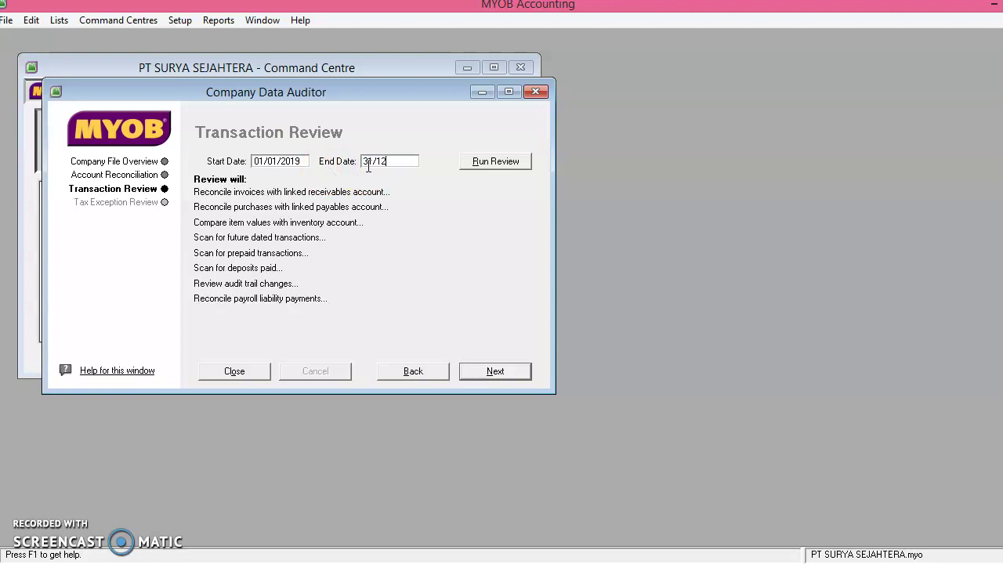
click(494, 163)
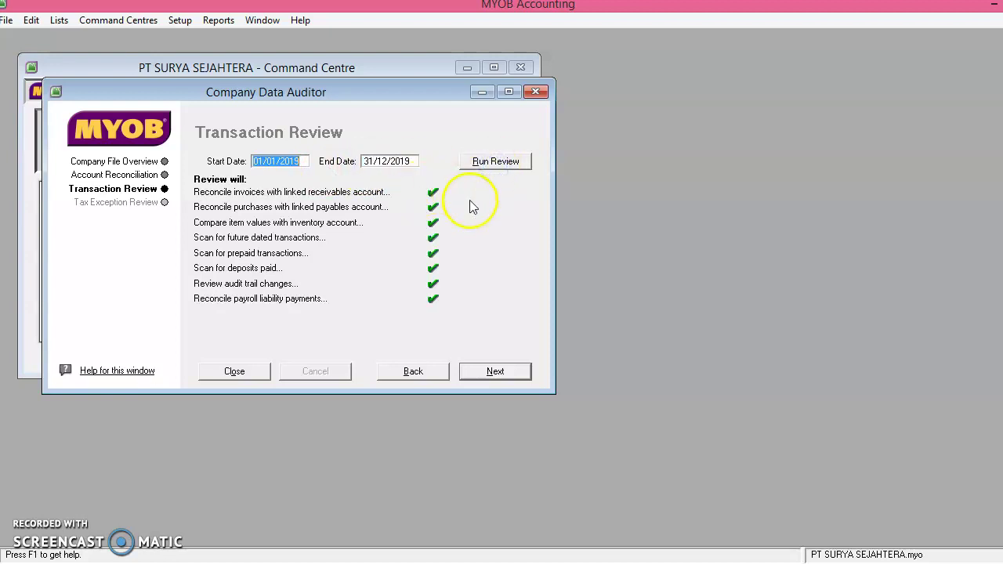
Run the Tax Exception Review for the same period and finish the audit without printing the report.
click(494, 371)
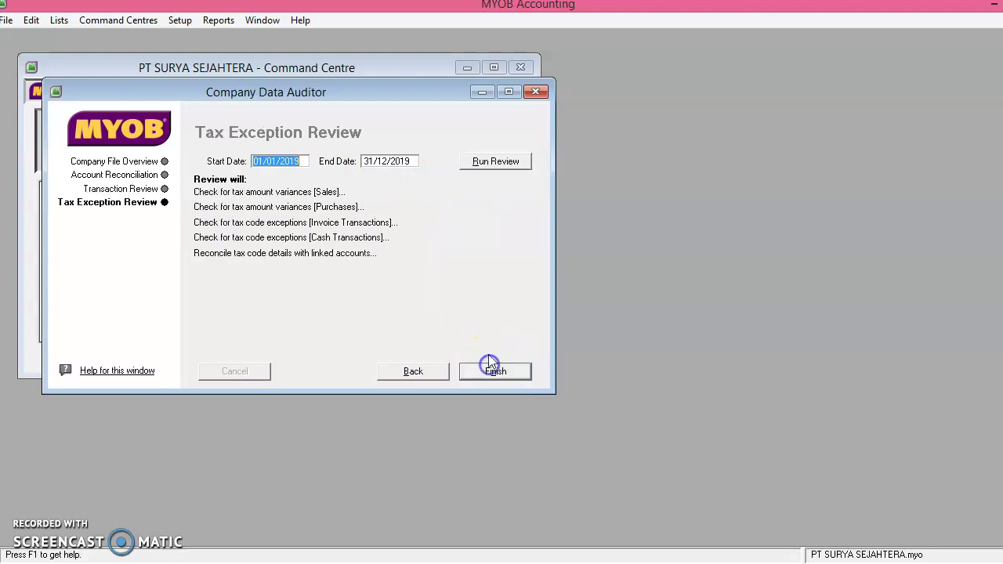
click(497, 163)
click(514, 376)
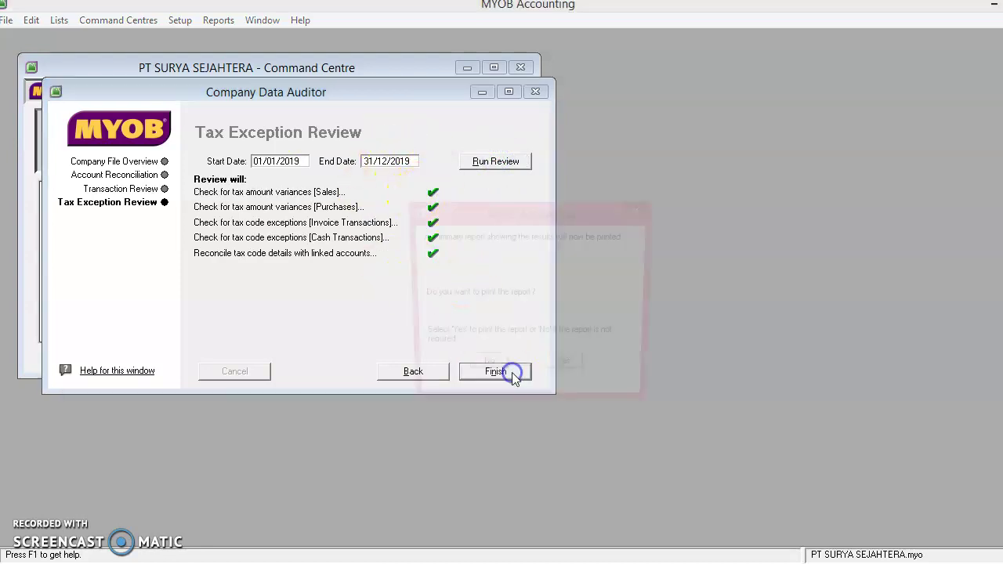
click(480, 371)
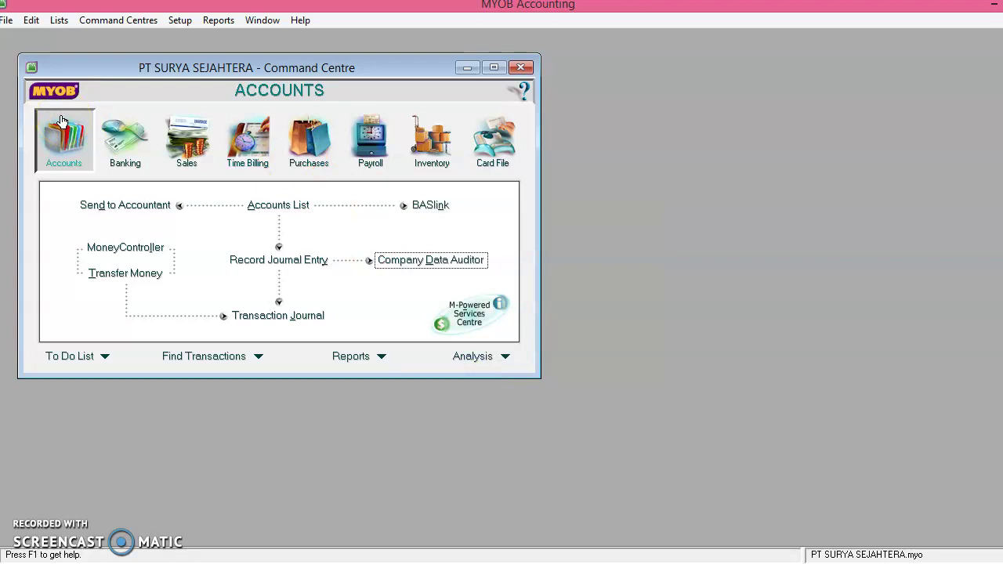
Check the GST tax code's rate and linked accounts in the Tax Code List, and close the list.
click(60, 21)
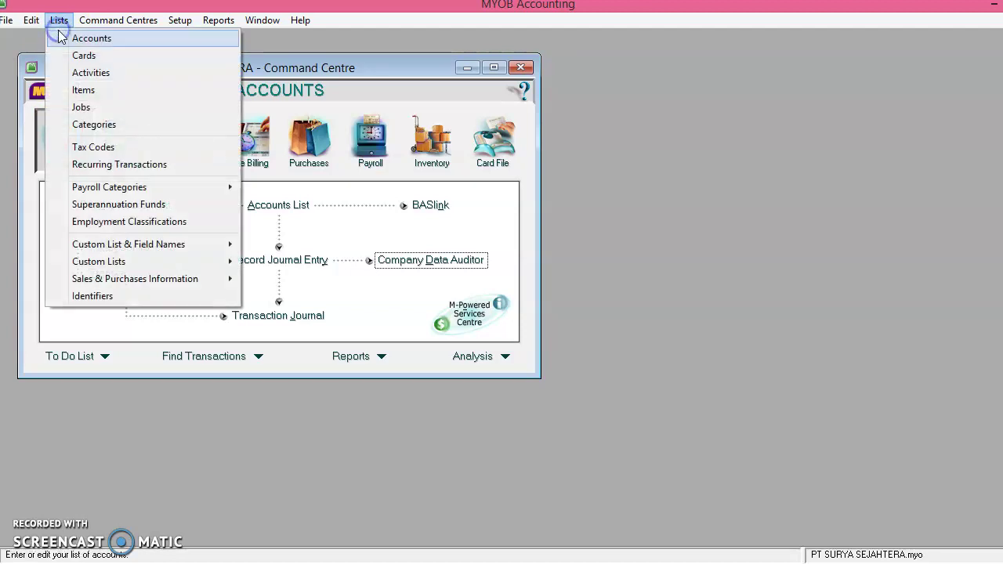
click(97, 147)
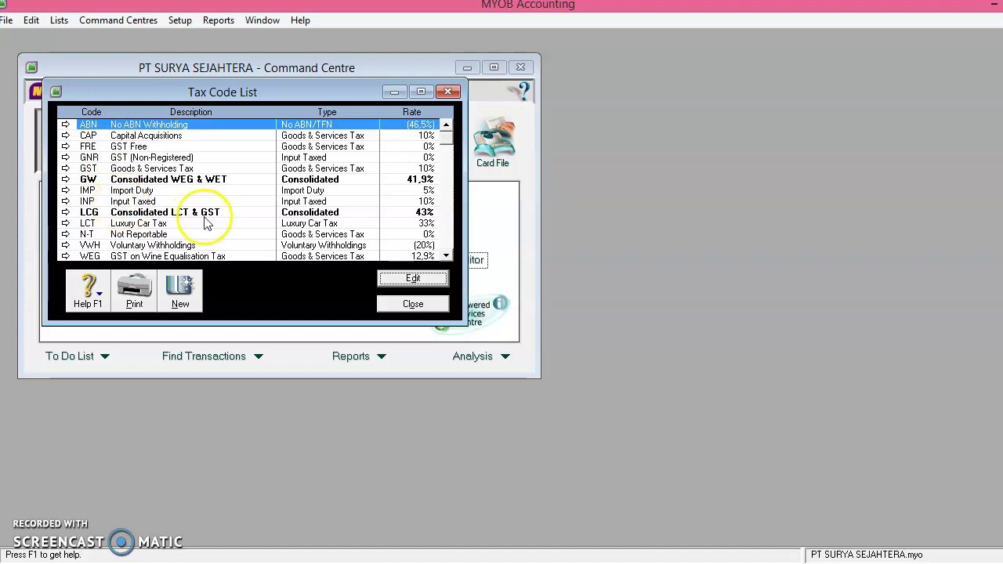
double_click(191, 169)
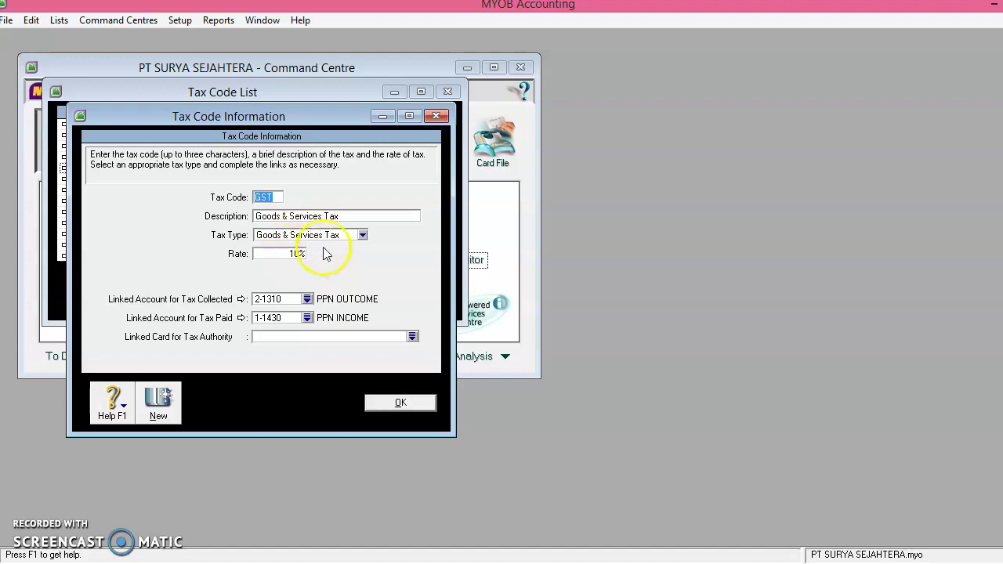
click(384, 402)
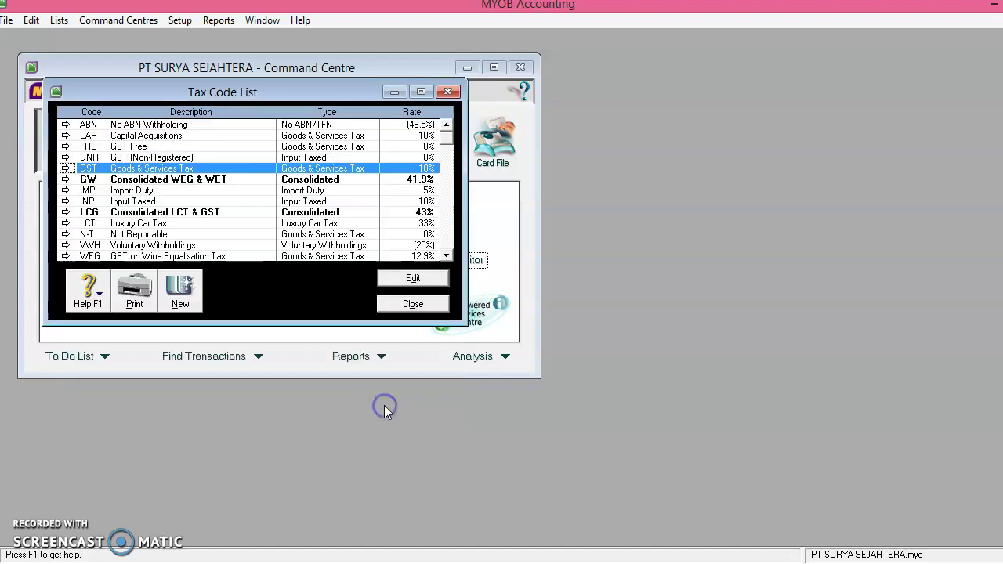
click(411, 306)
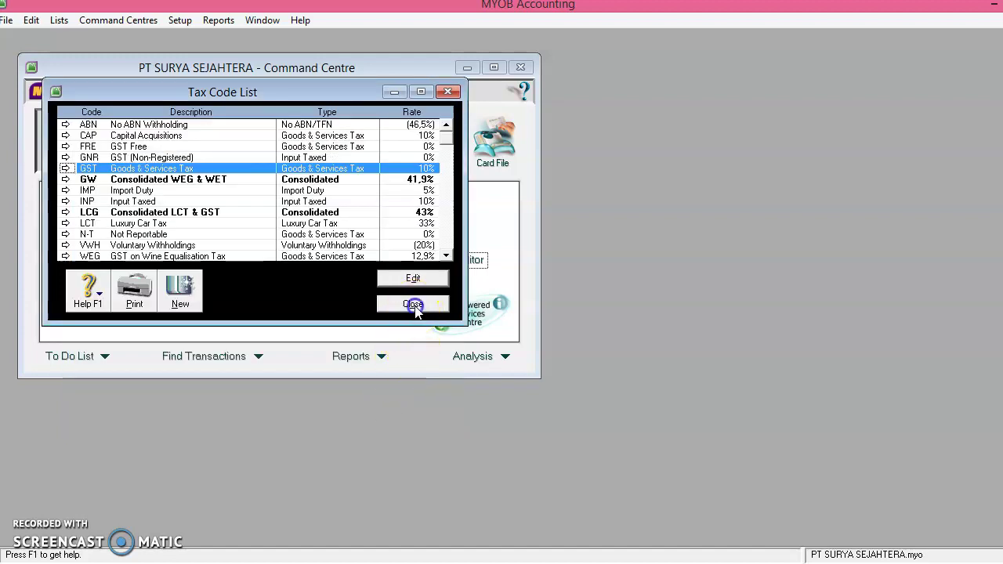